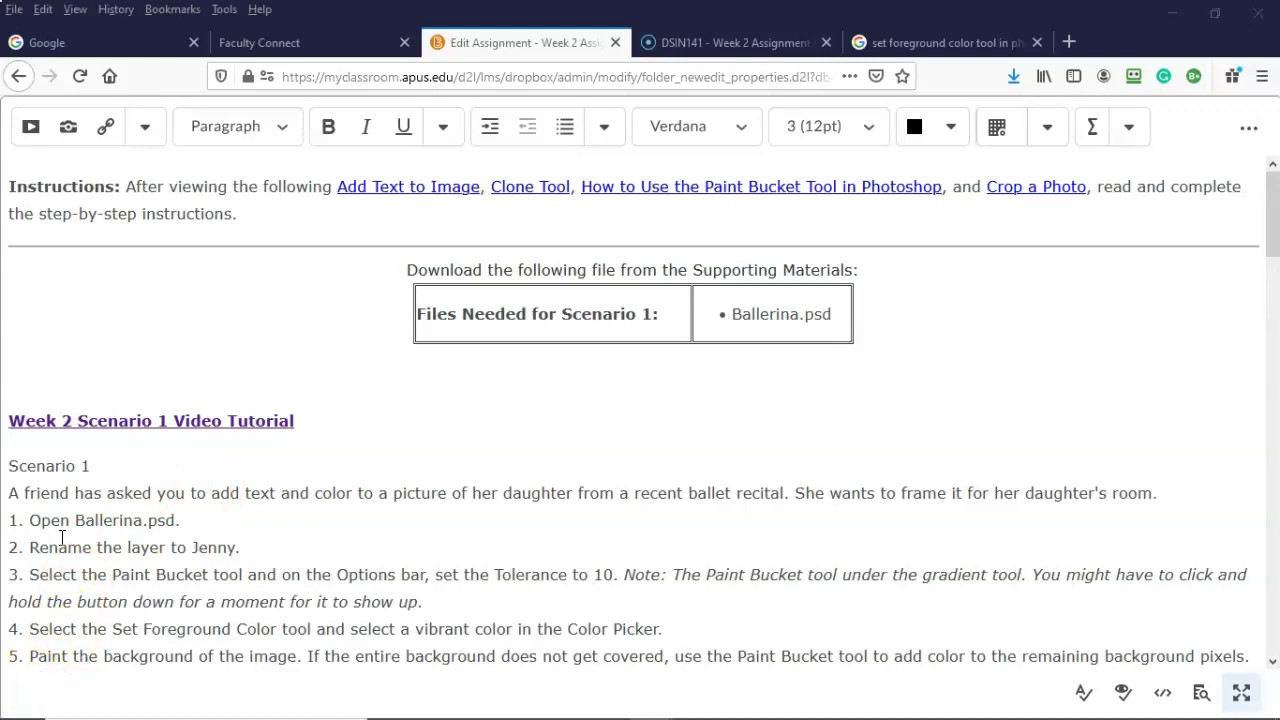
Review the Scenario 1 instructions, switch to Photoshop and open ballerina.psd from the Scenario 1 folder.
scroll(634, 590, down, 5)
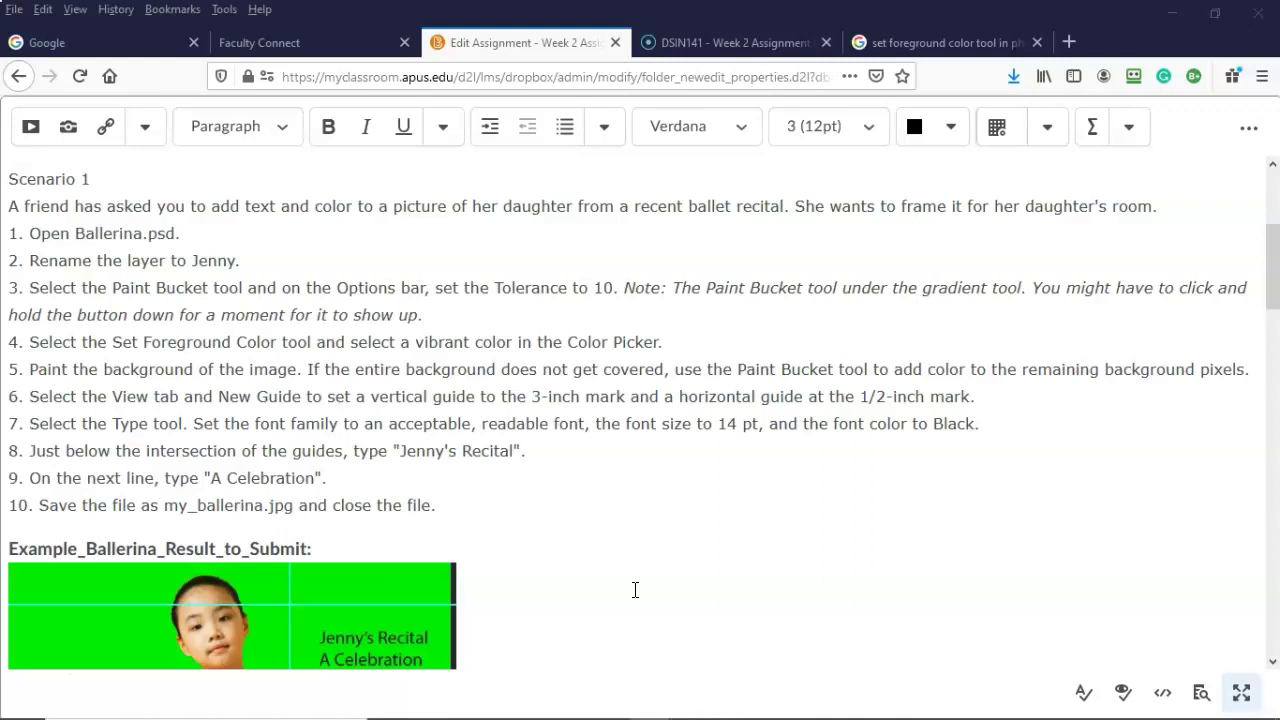
click(602, 617)
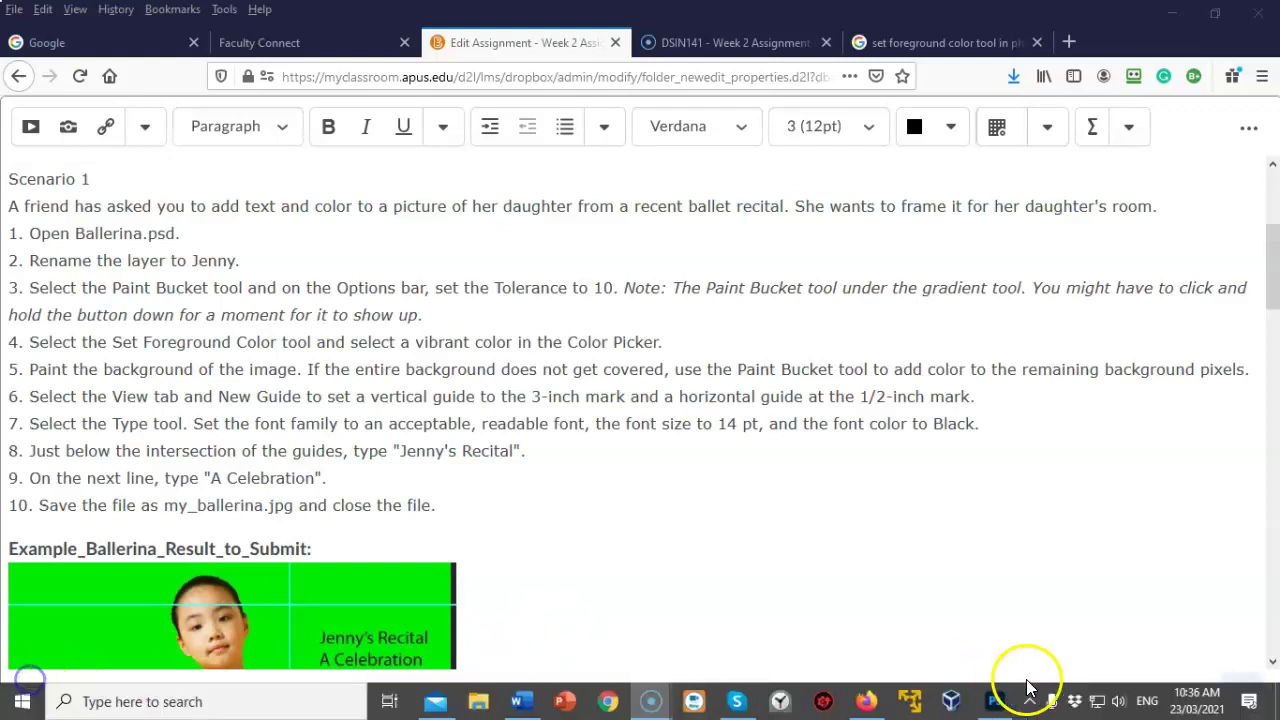
click(1005, 704)
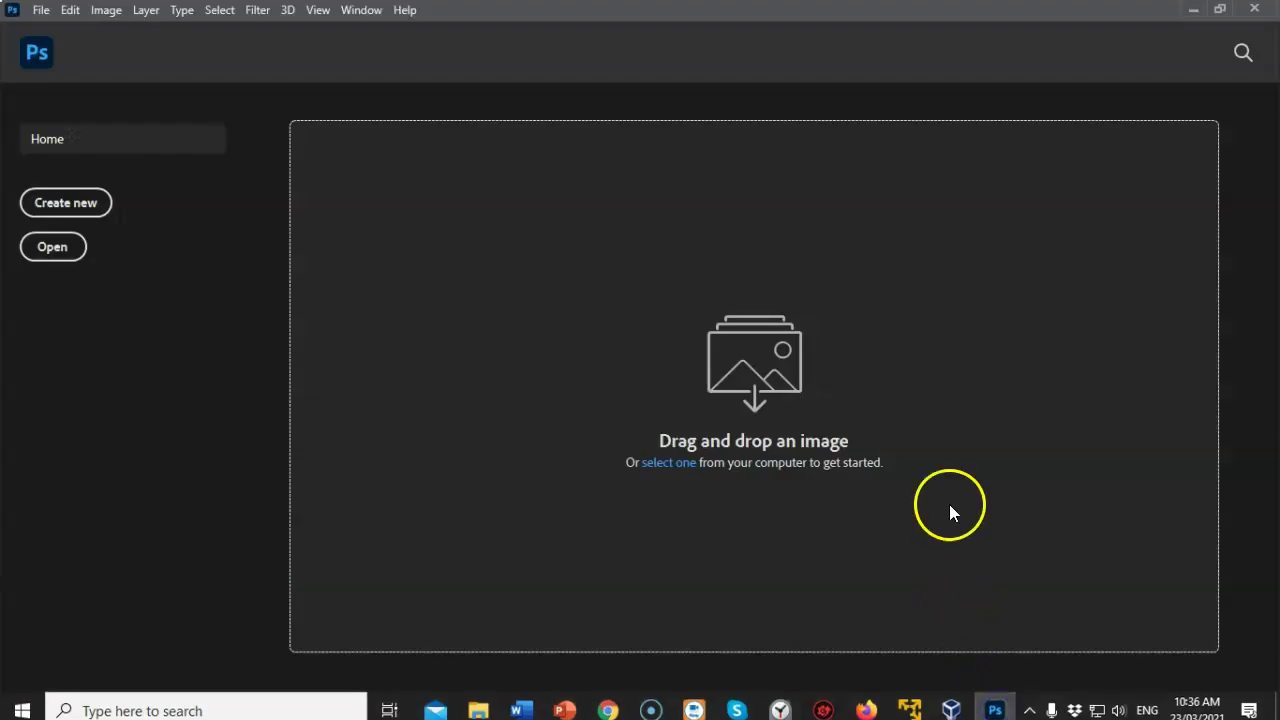
click(41, 12)
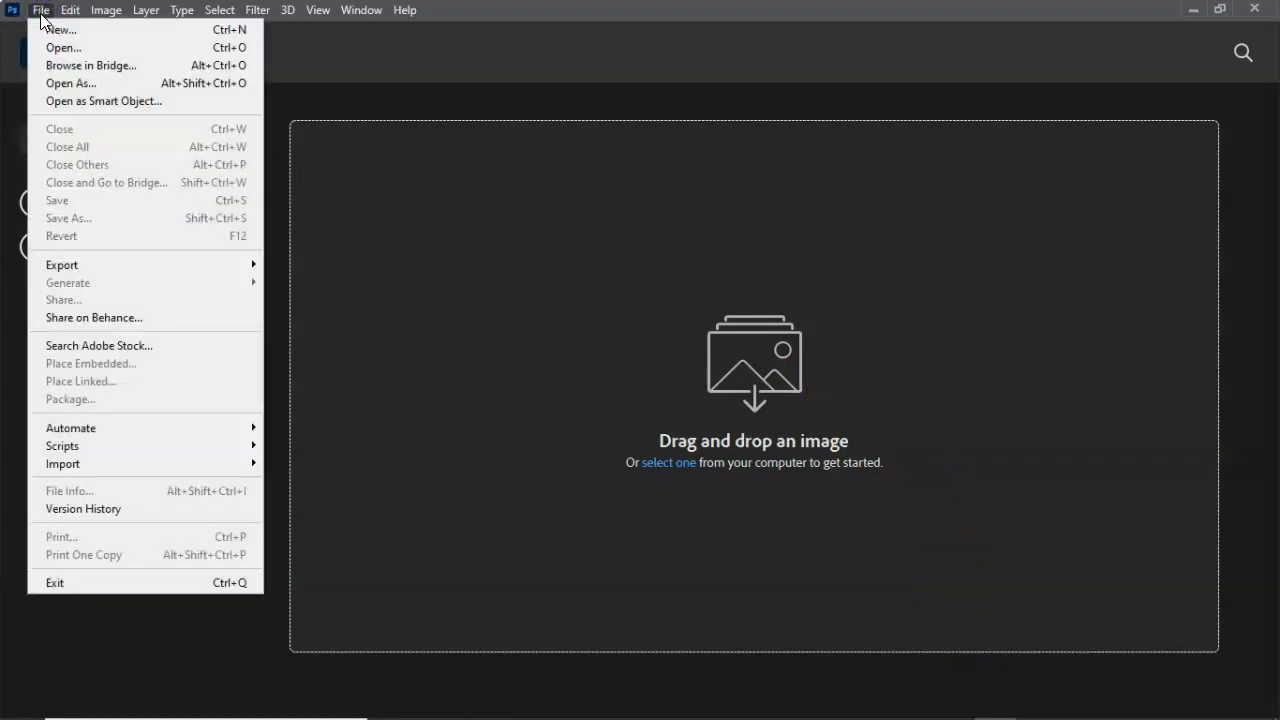
click(61, 47)
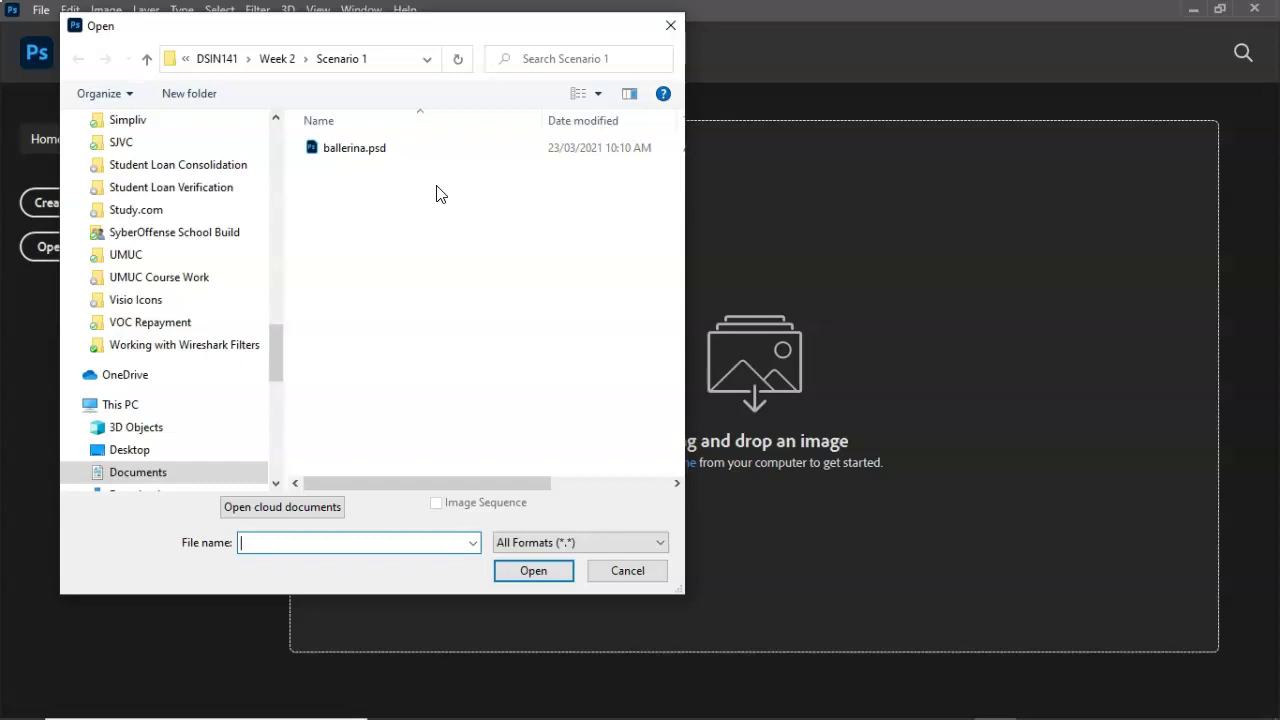
double_click(348, 158)
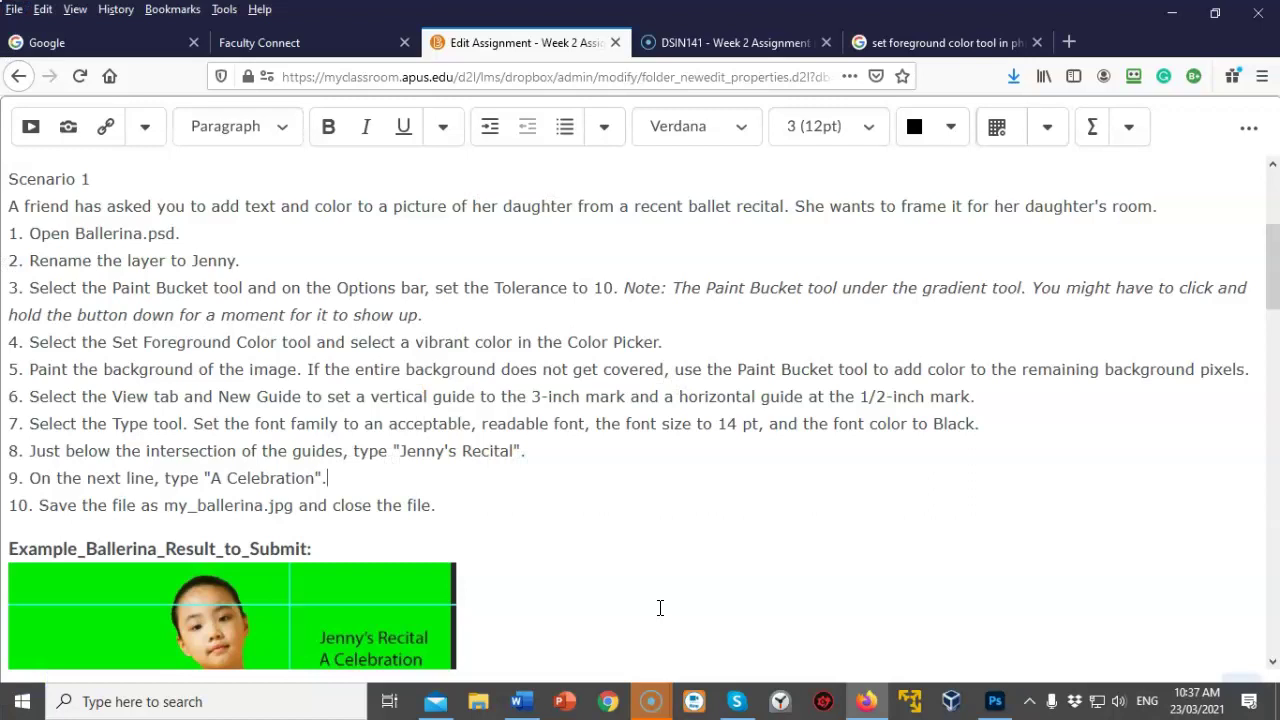
Rename Layer 0 to the daughter's first name given in the assignment instructions.
click(995, 701)
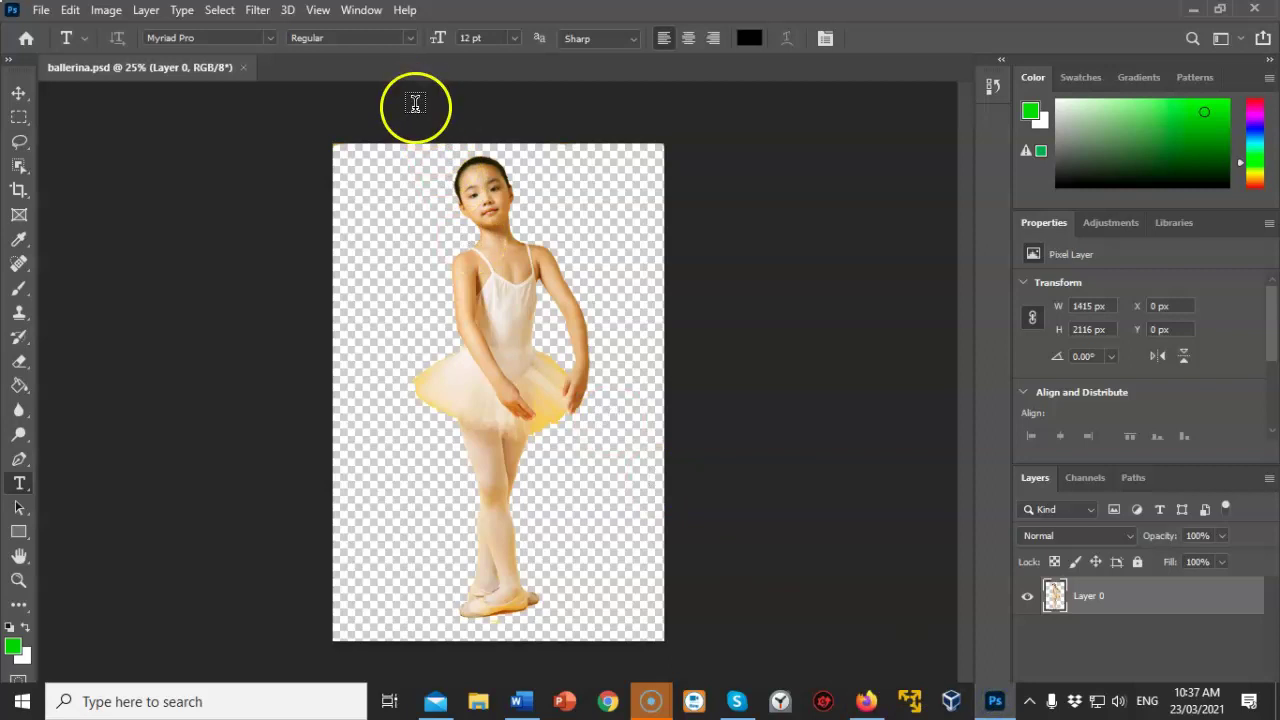
click(146, 12)
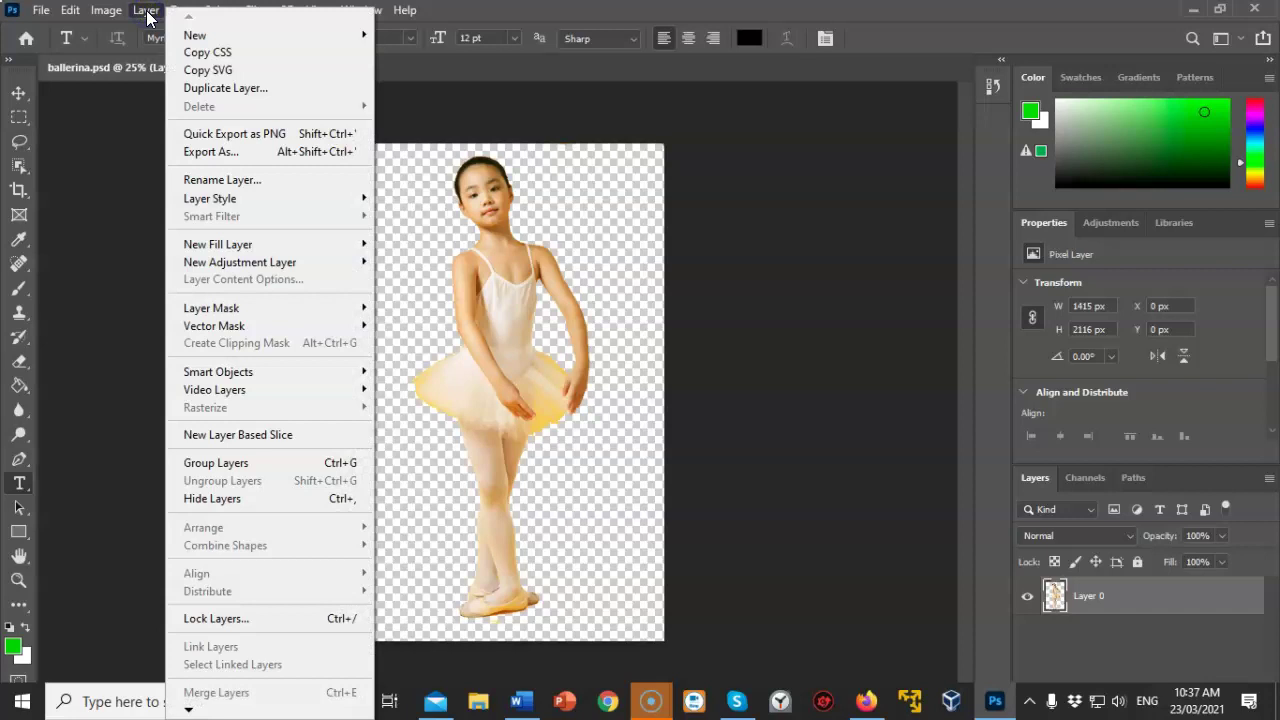
click(231, 180)
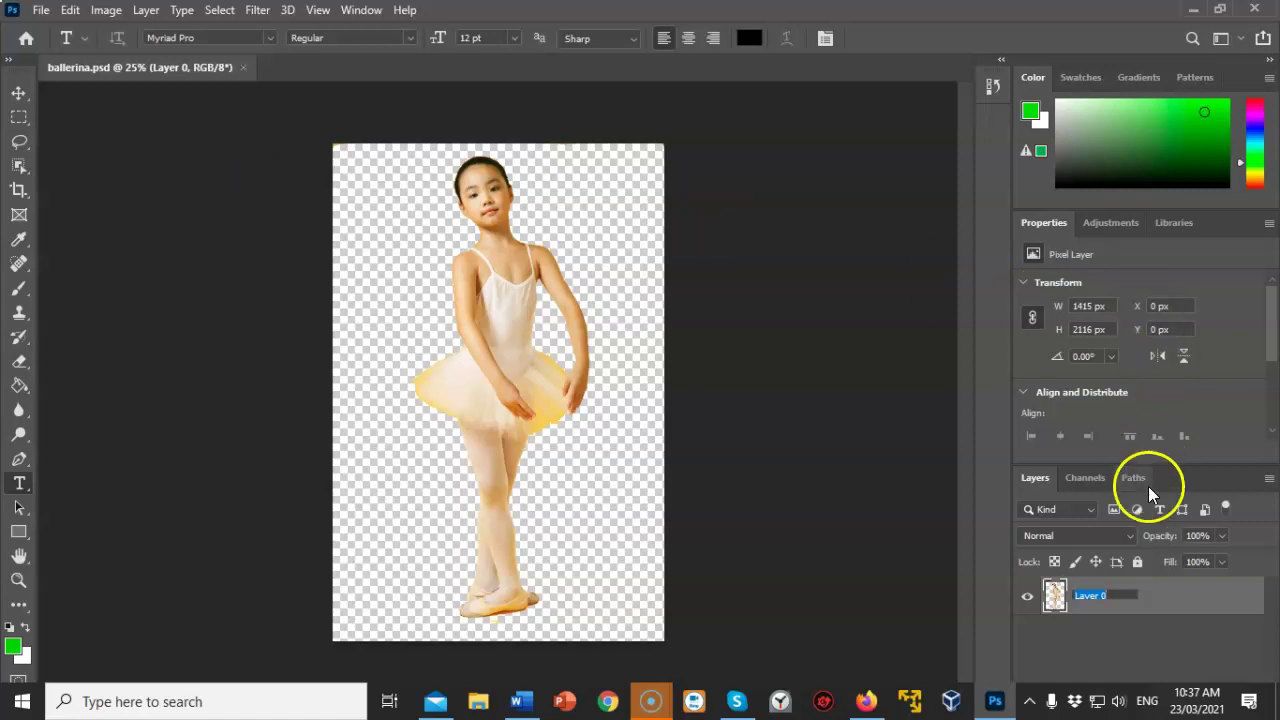
click(1112, 592)
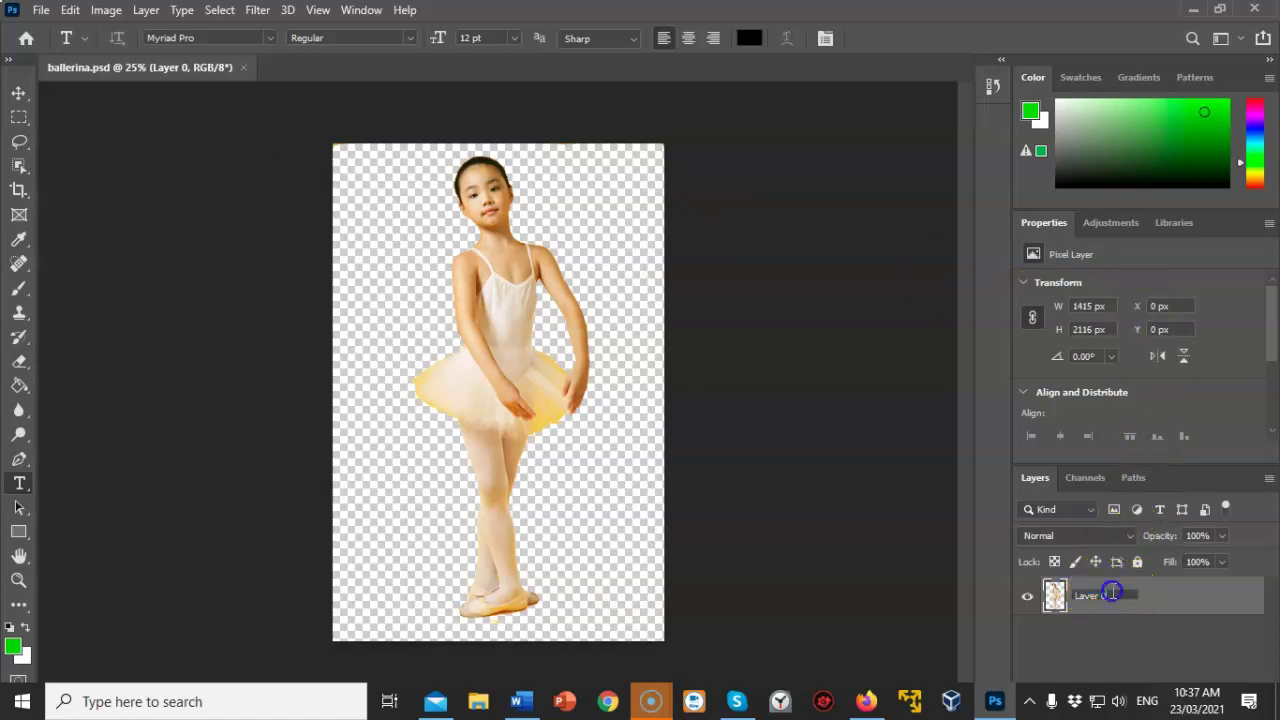
double_click(1112, 592)
text(Jenny)
click(1164, 641)
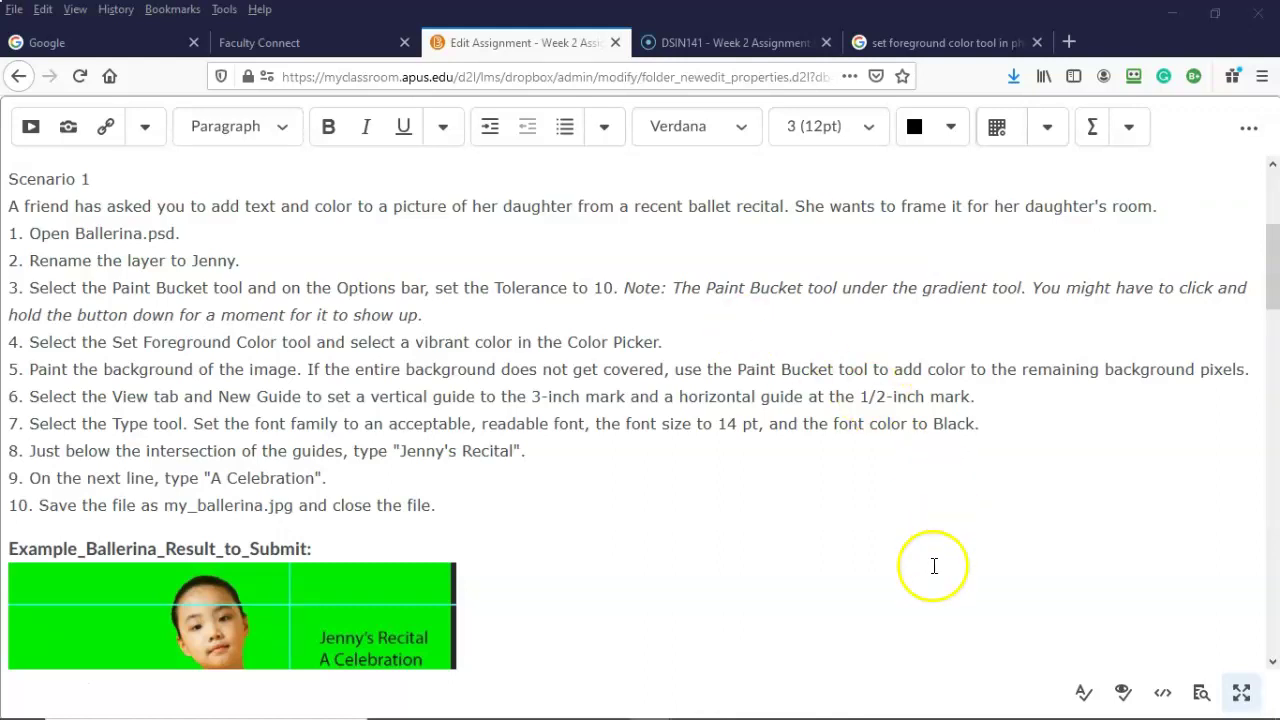
Activate the Paint Bucket tool in Photoshop and set its tolerance to 10.
mouse_move(1015, 714)
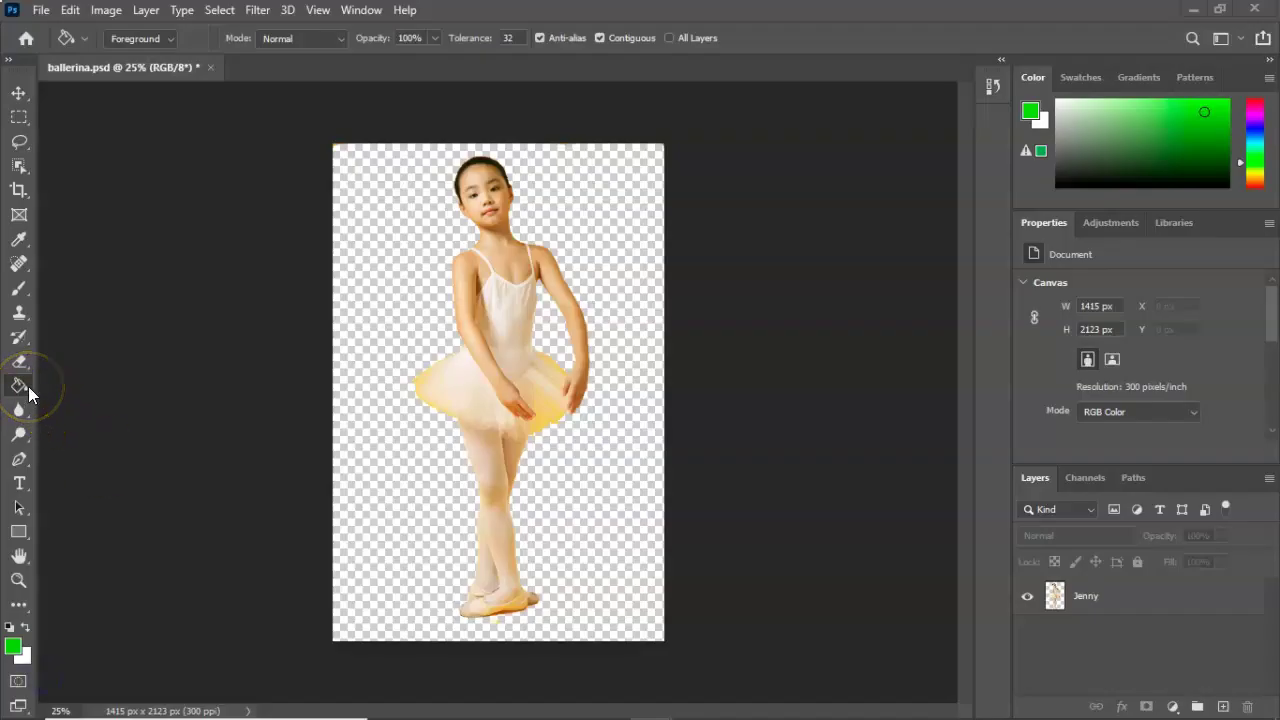
click(25, 389)
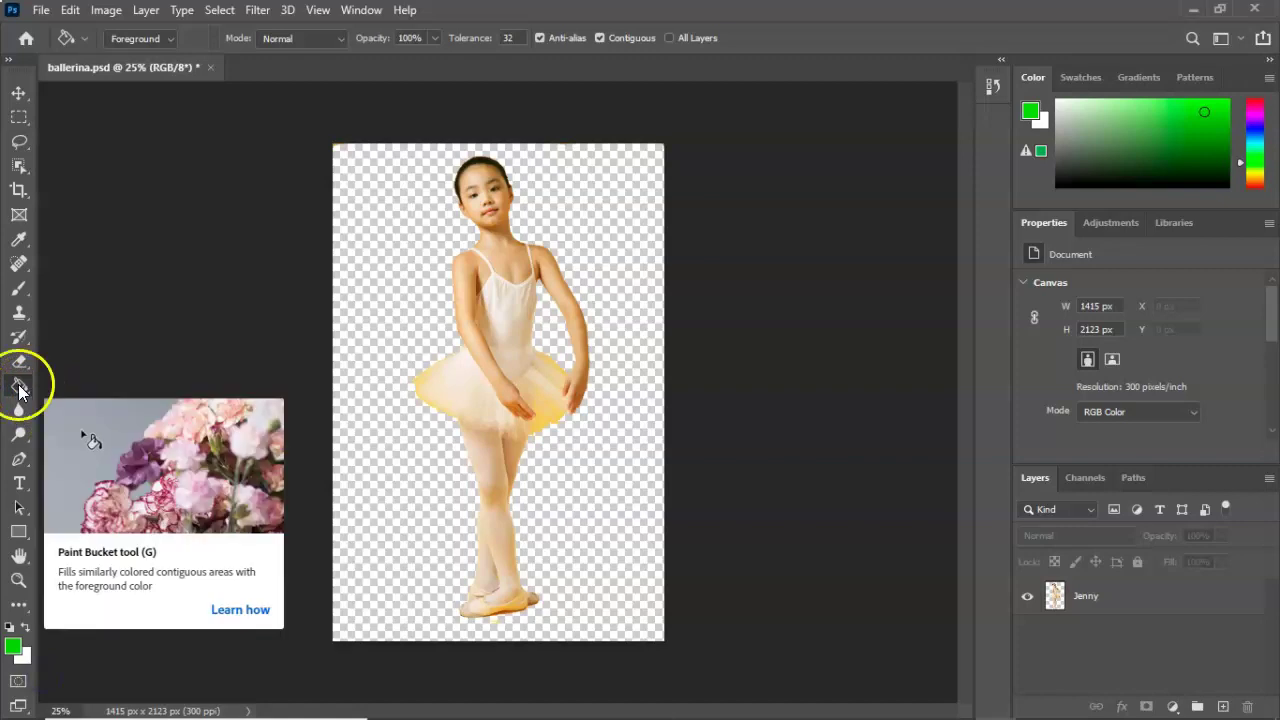
mouse_move(25, 390)
mouse_down()
mouse_move(112, 386)
mouse_move(109, 409)
mouse_move(39, 383)
mouse_up()
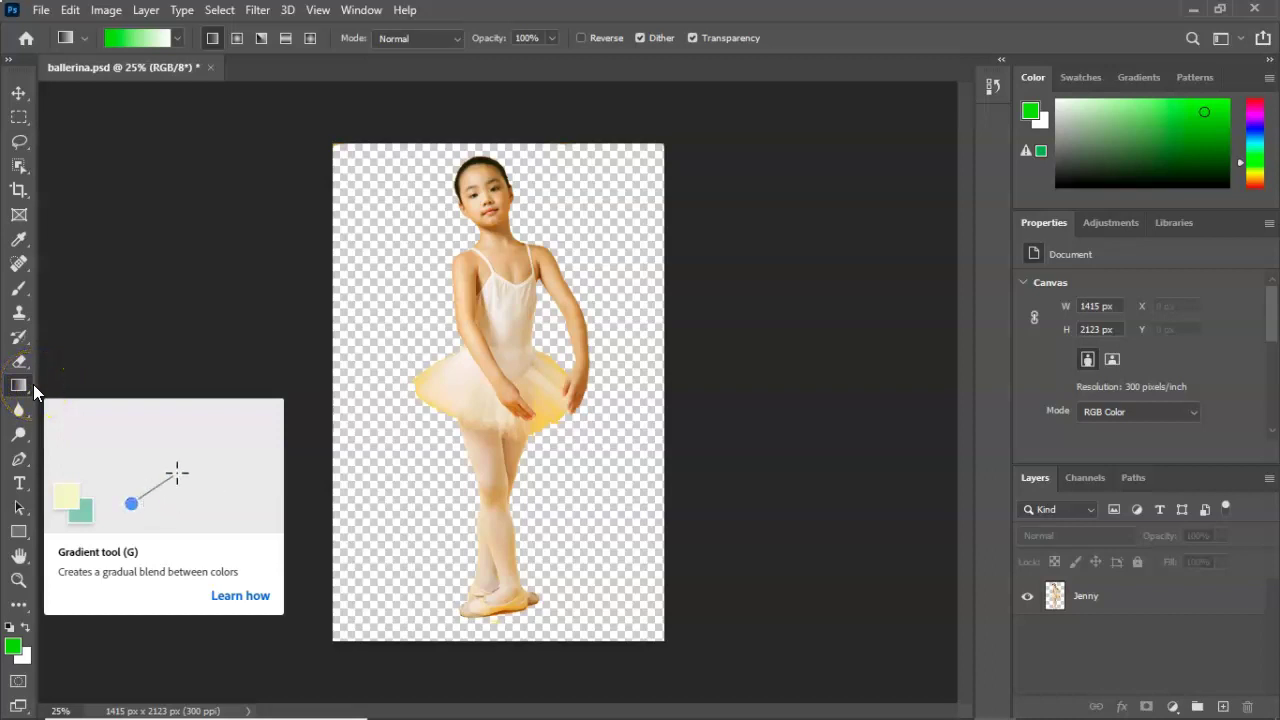
drag(35, 364, 29, 397)
right_click(20, 386)
click(111, 404)
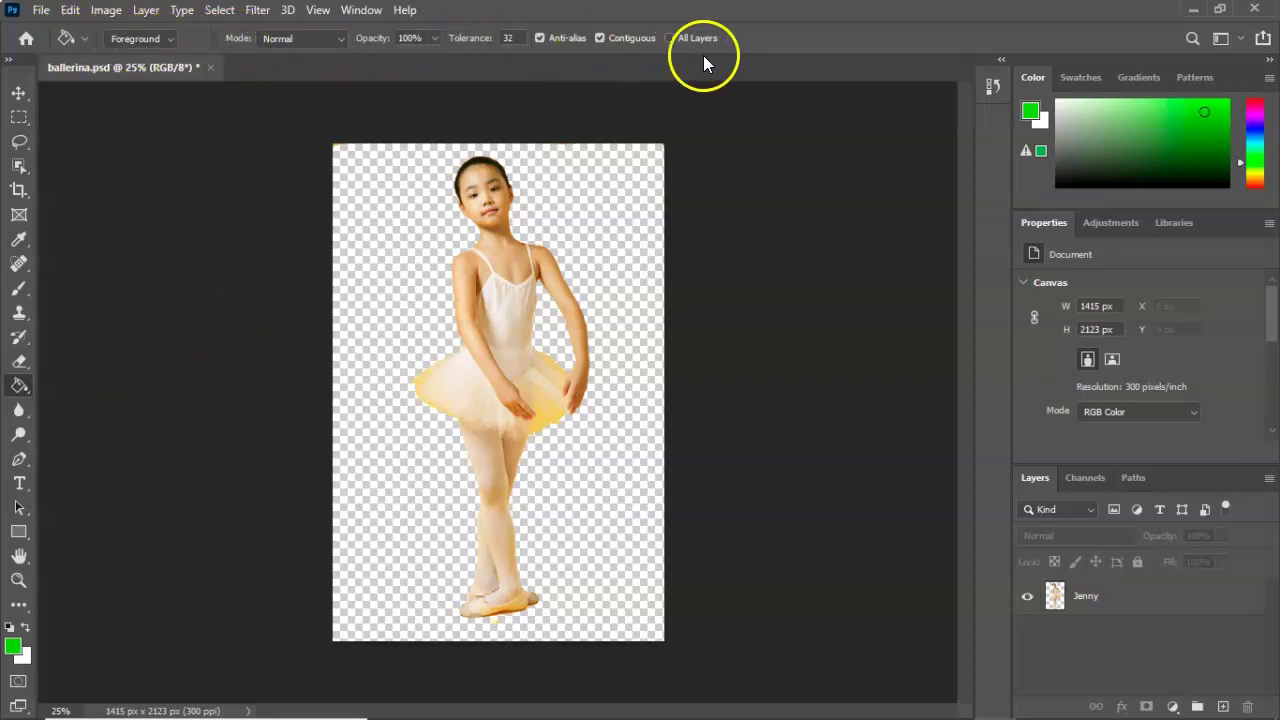
click(40, 672)
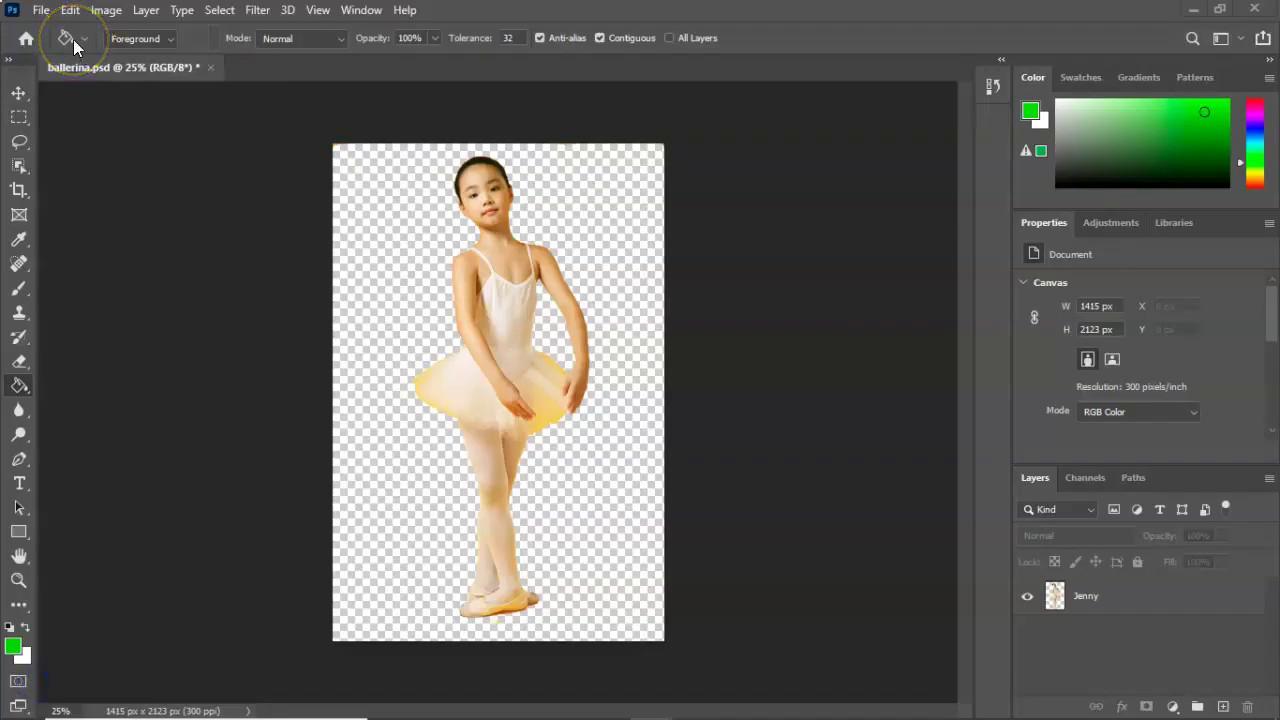
double_click(504, 37)
key(BackSpace)
key(BackSpace)
text(10)
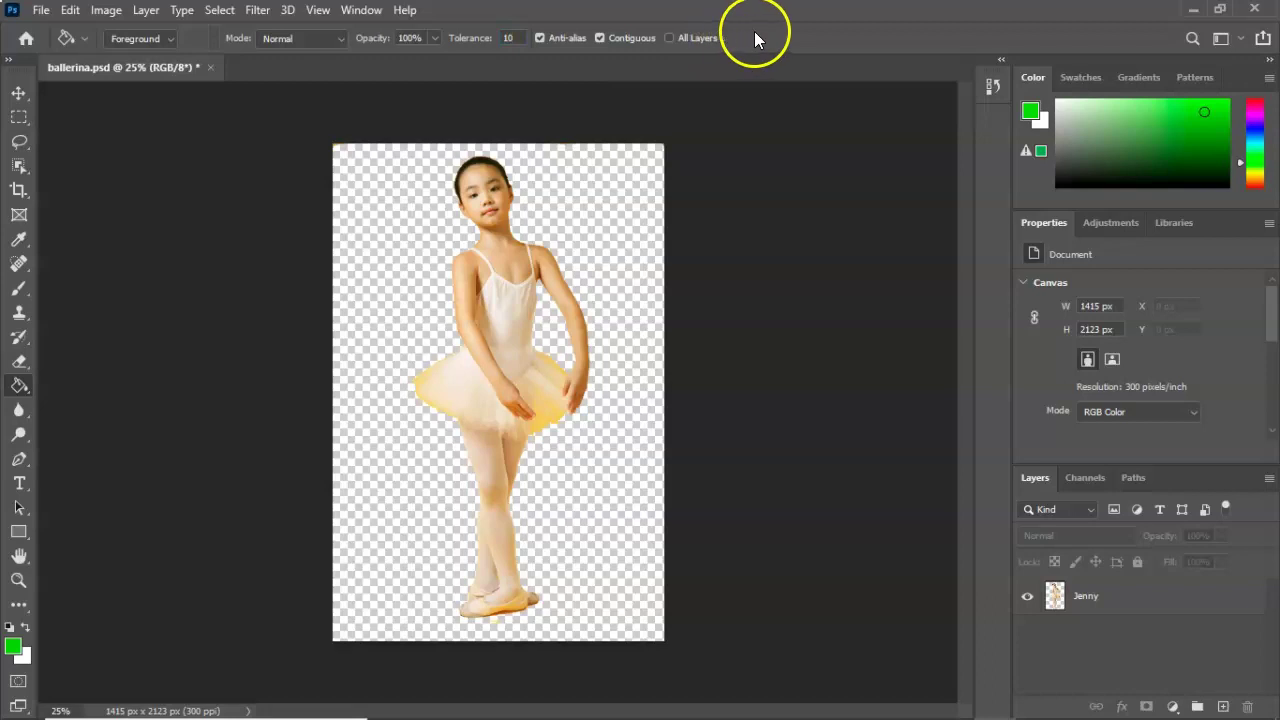
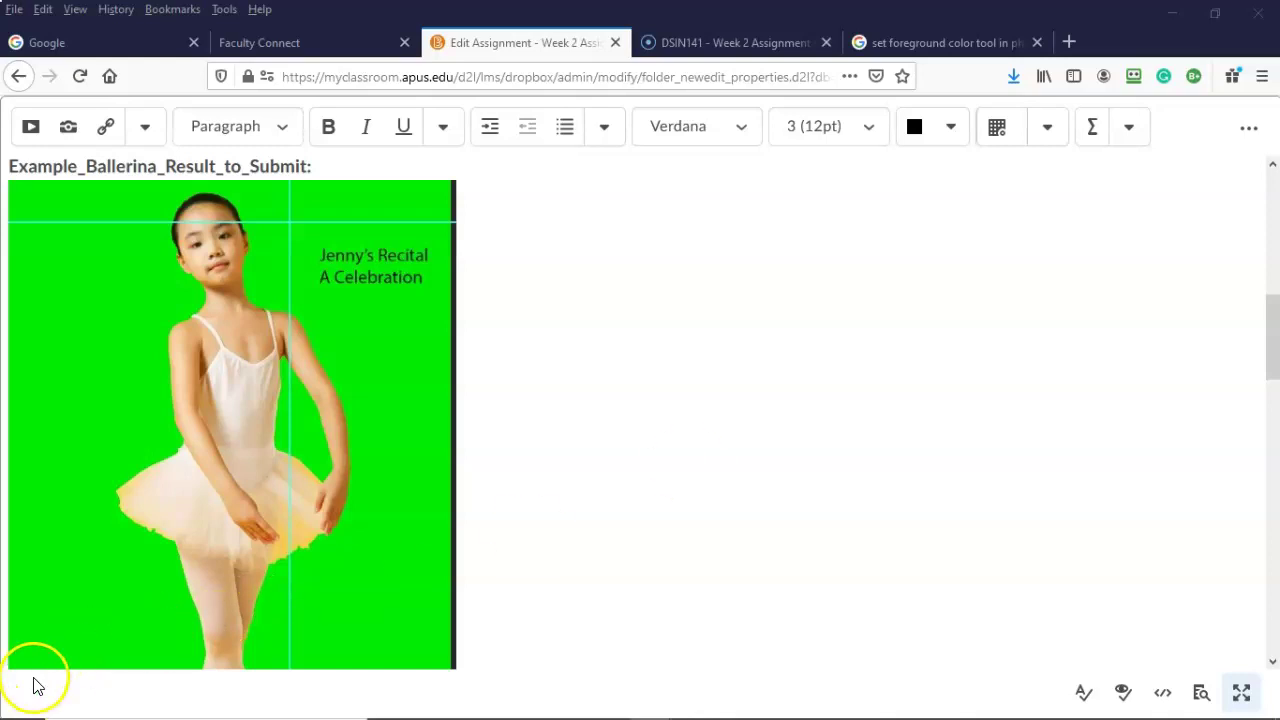
click(34, 712)
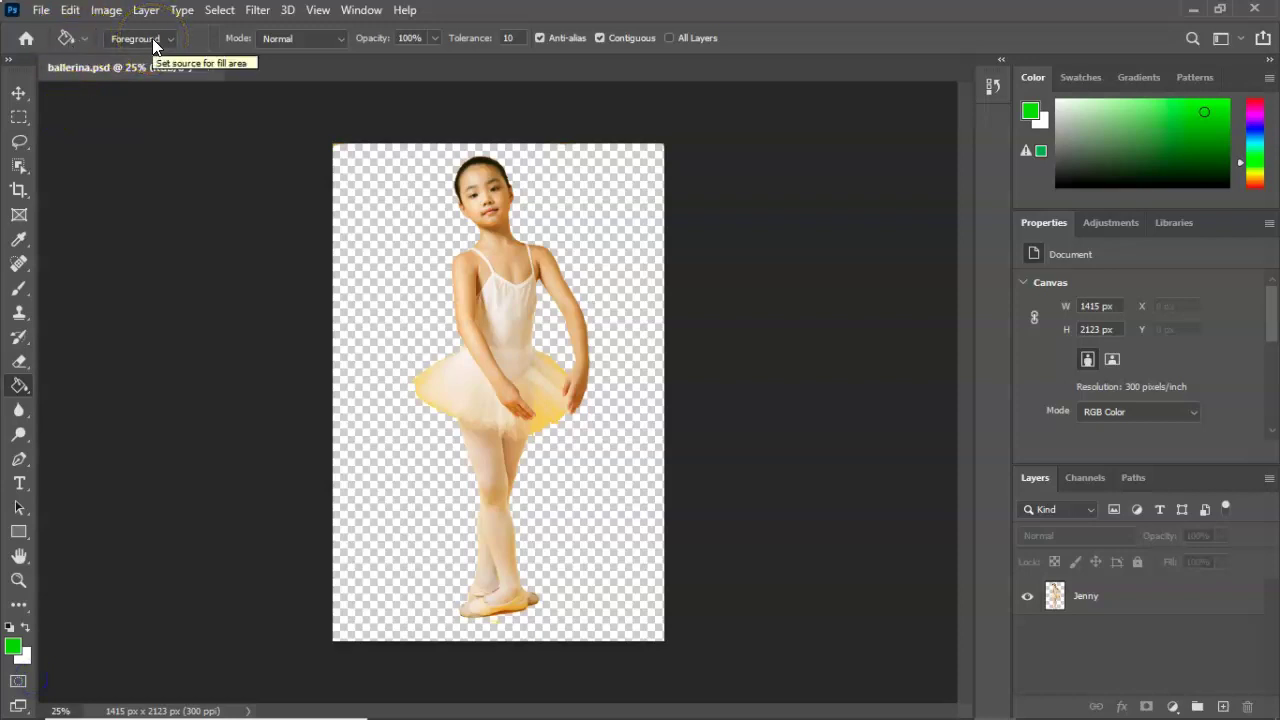
click(1030, 115)
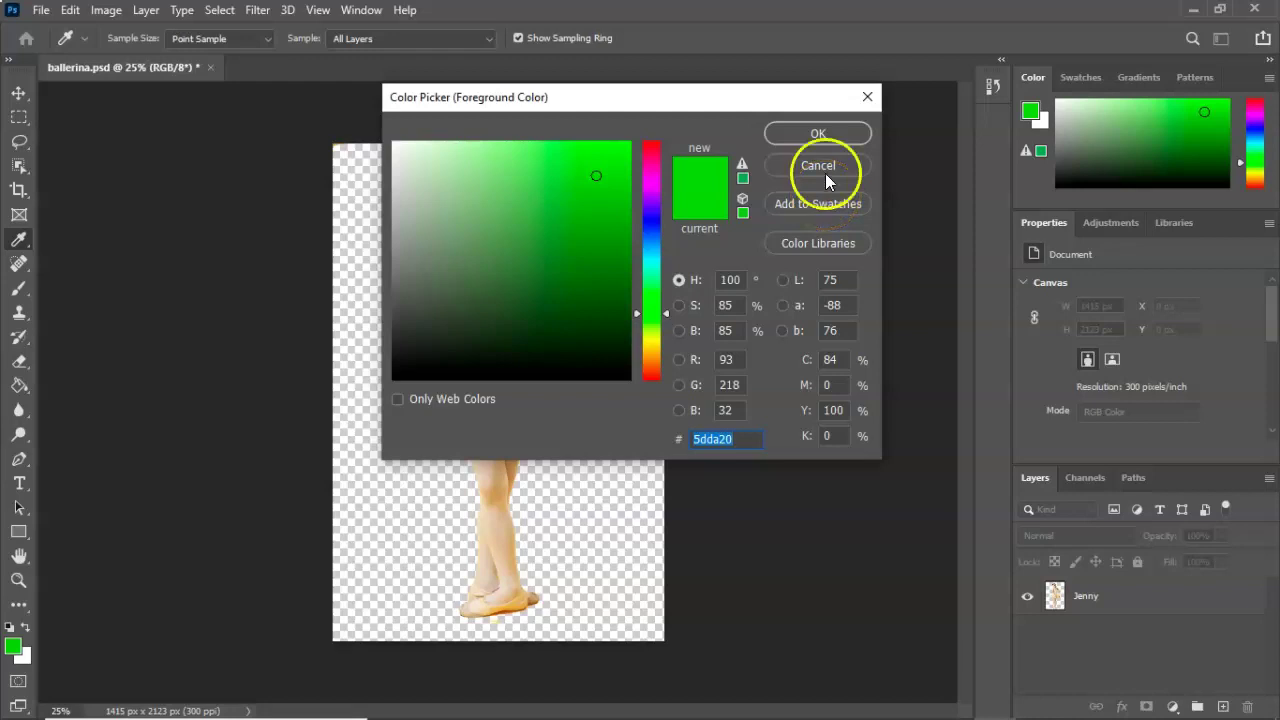
click(867, 96)
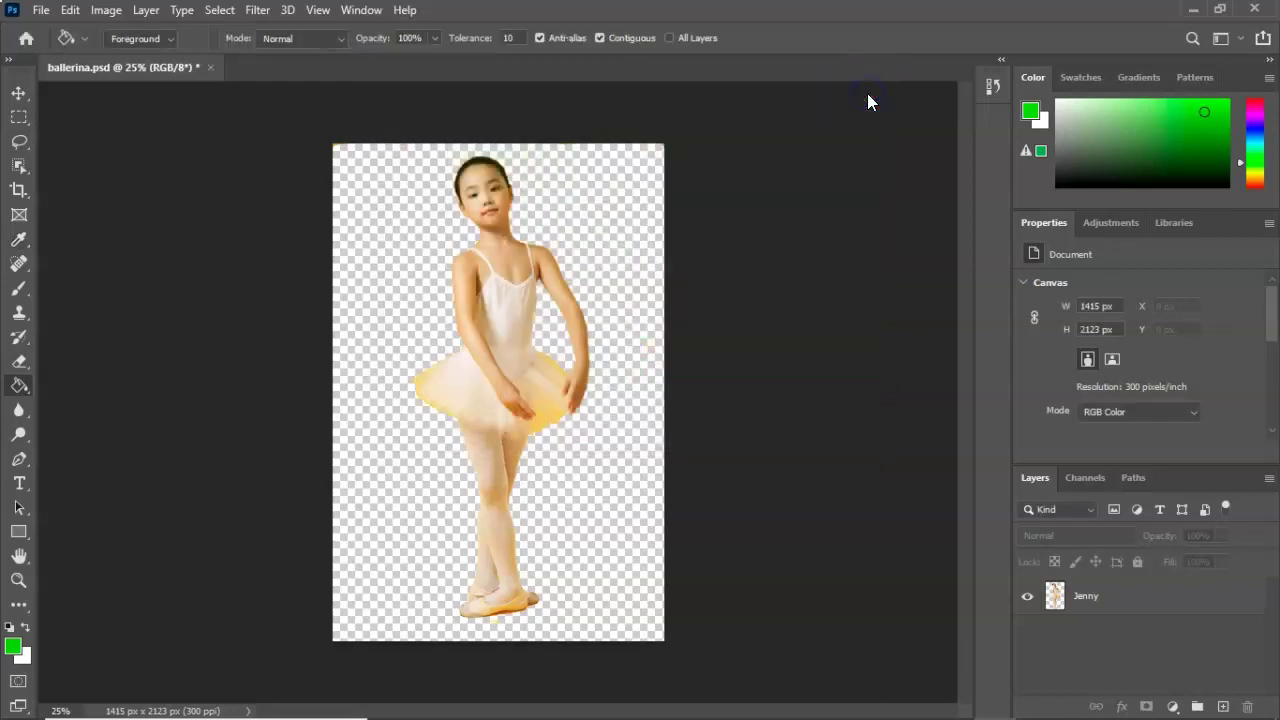
click(1029, 112)
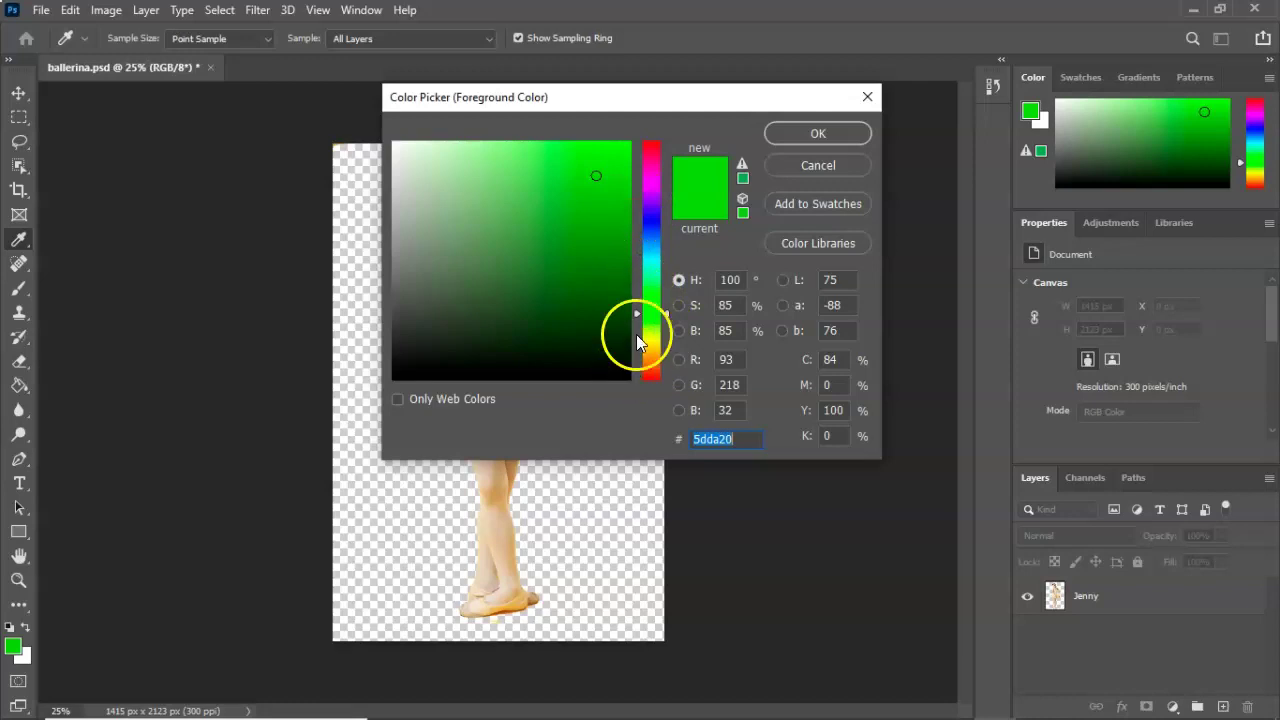
click(867, 97)
key(g)
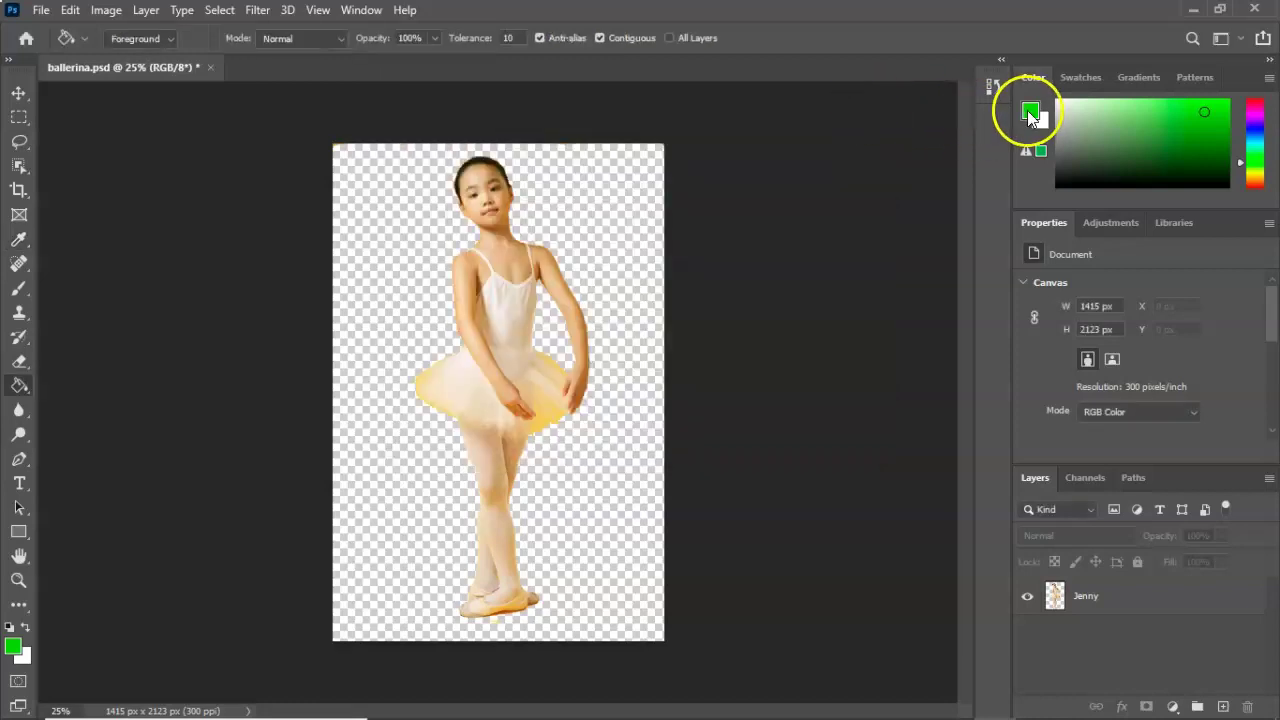
Choose a green foreground color, select the ballerina layer and fill the transparent background around the girl with it.
click(1030, 113)
click(820, 131)
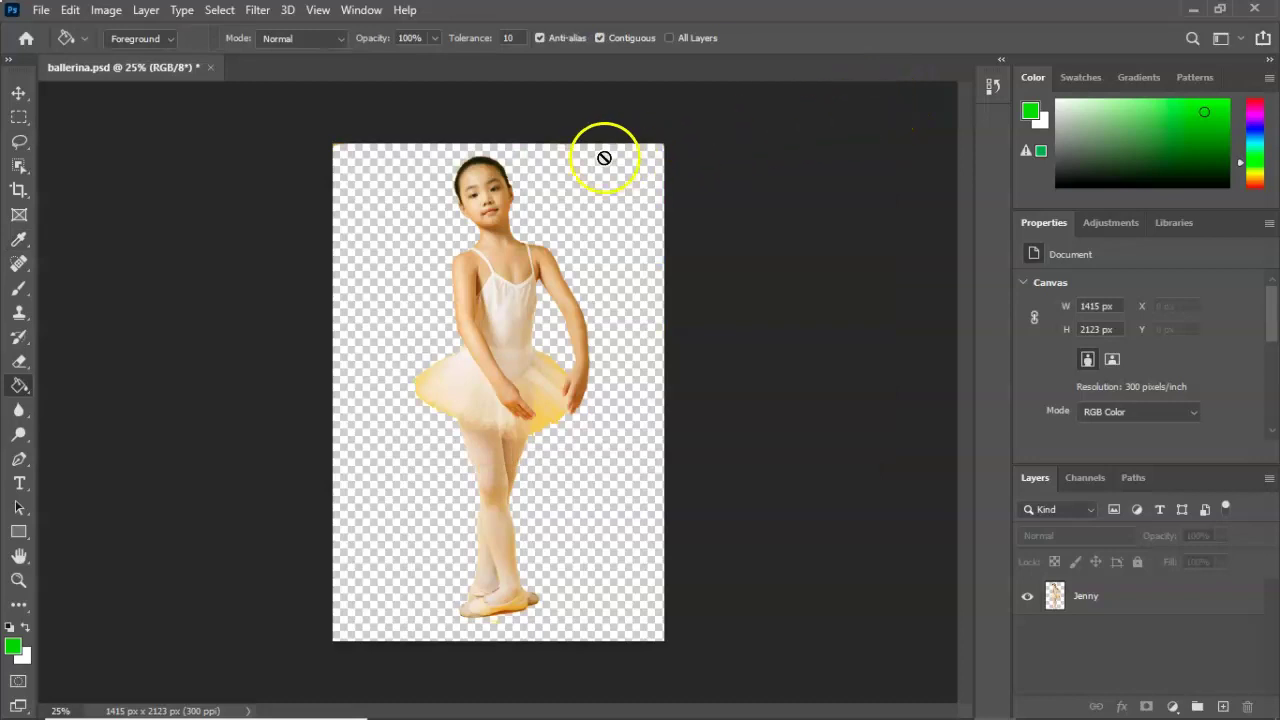
key(alt+period)
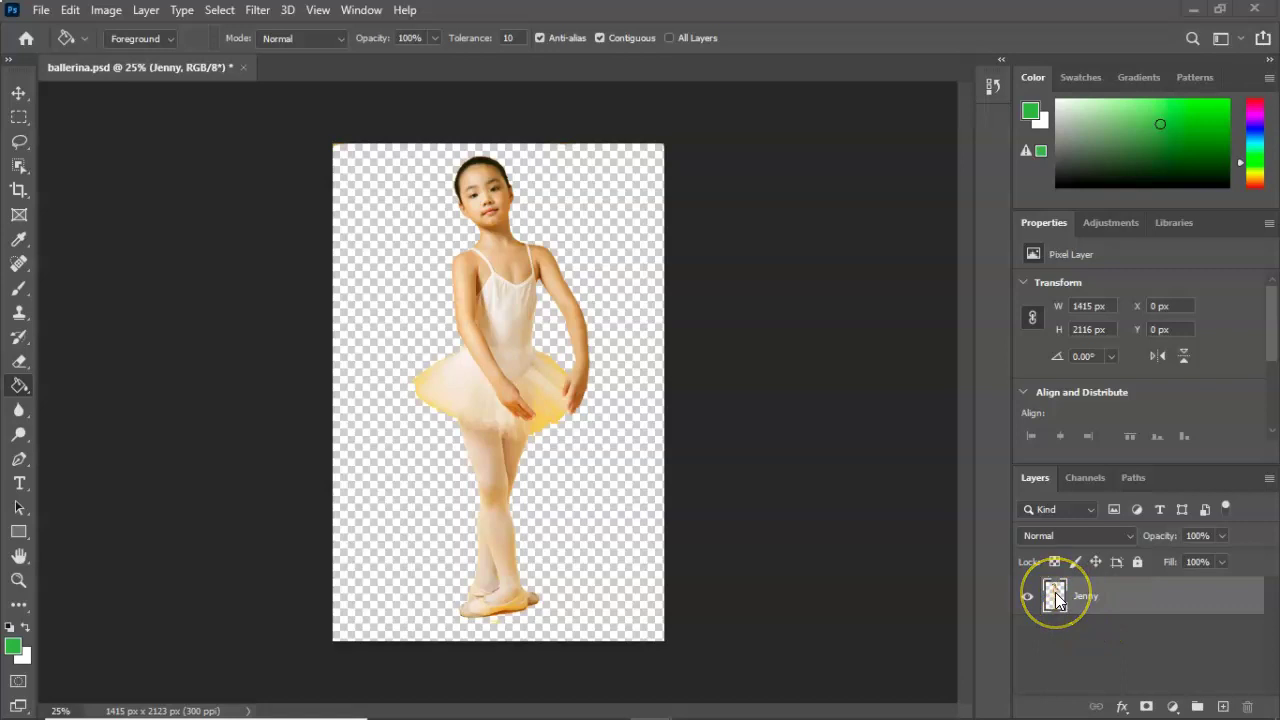
drag(1067, 624, 1035, 622)
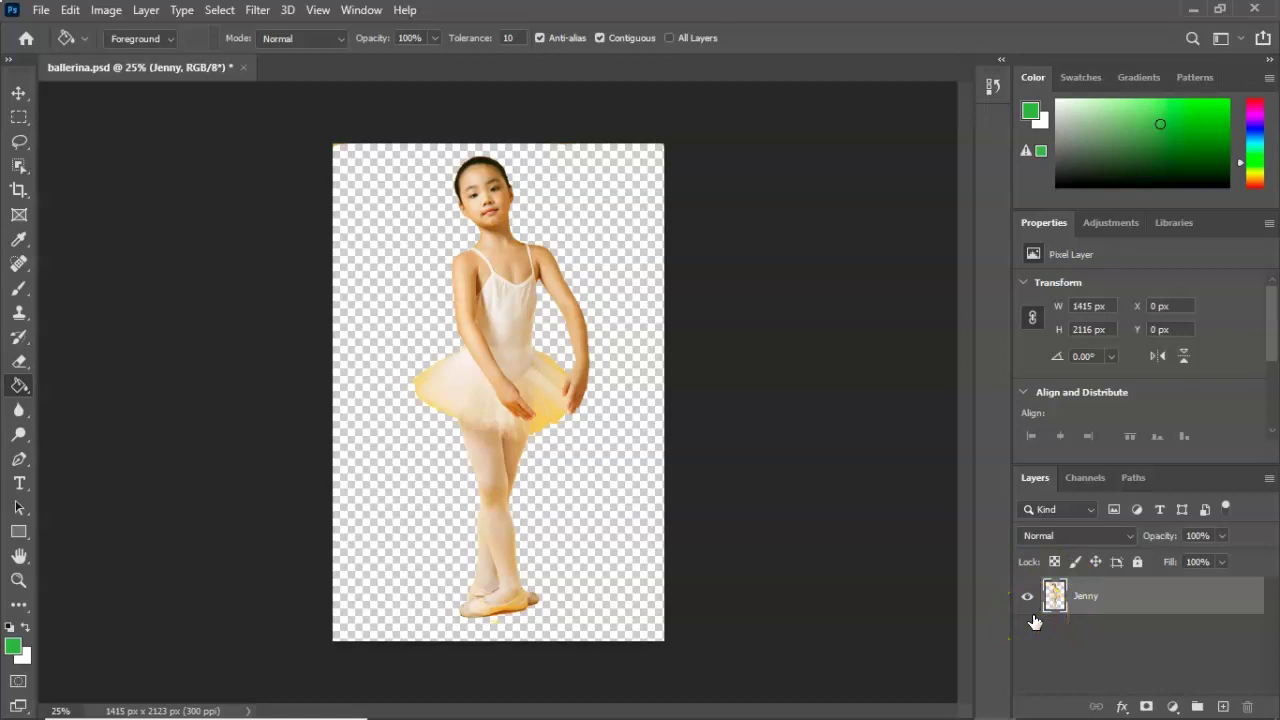
click(1045, 610)
drag(1045, 612, 1050, 638)
click(384, 276)
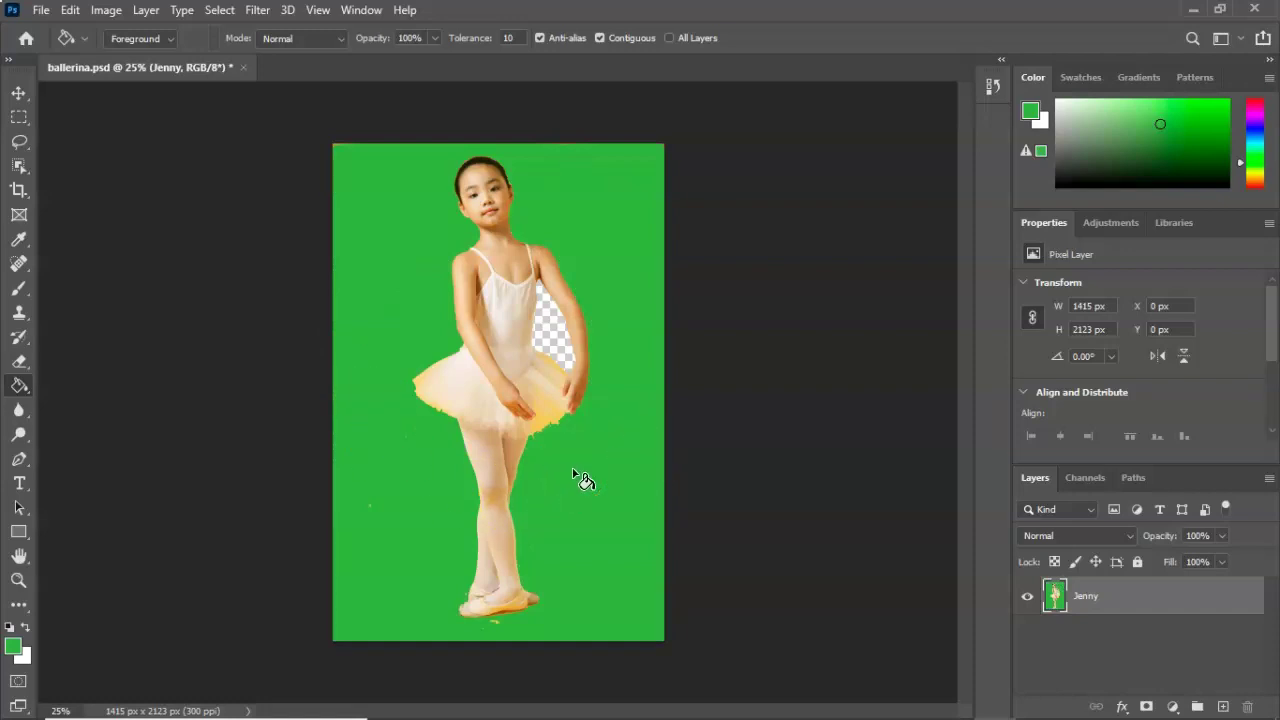
Add a vertical guide to the image at the 3 in position.
click(34, 678)
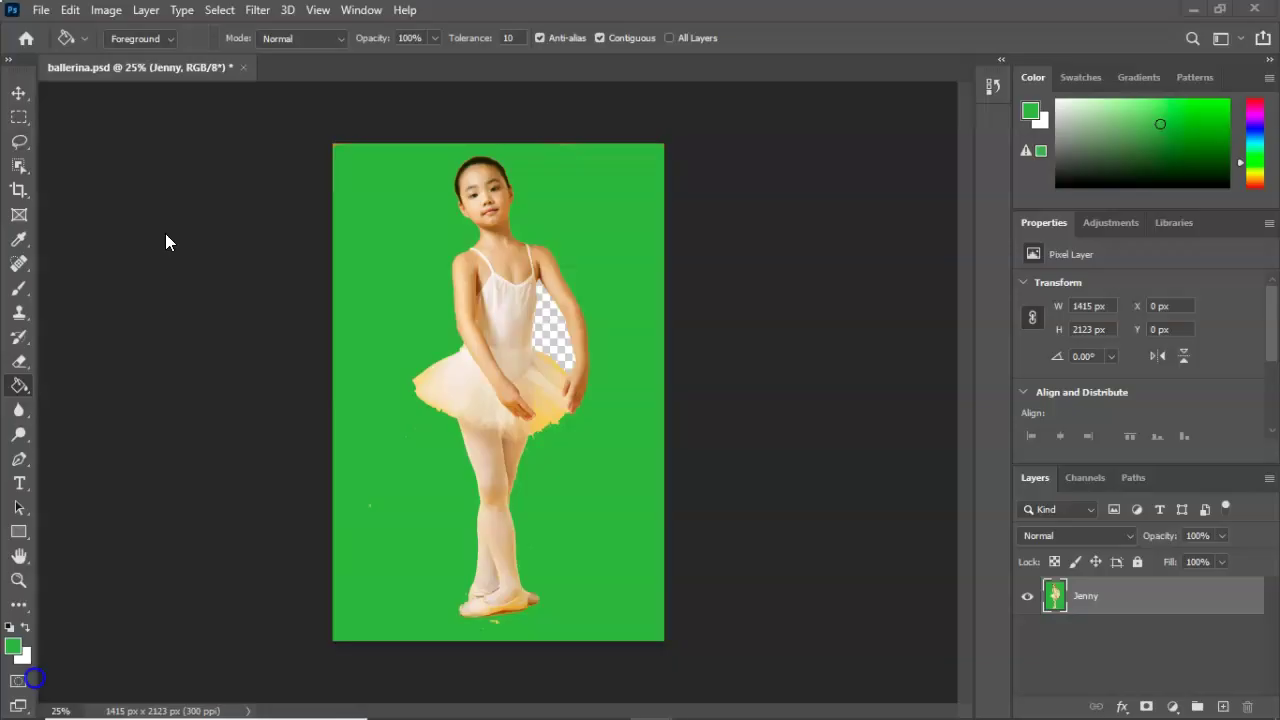
click(37, 700)
click(318, 10)
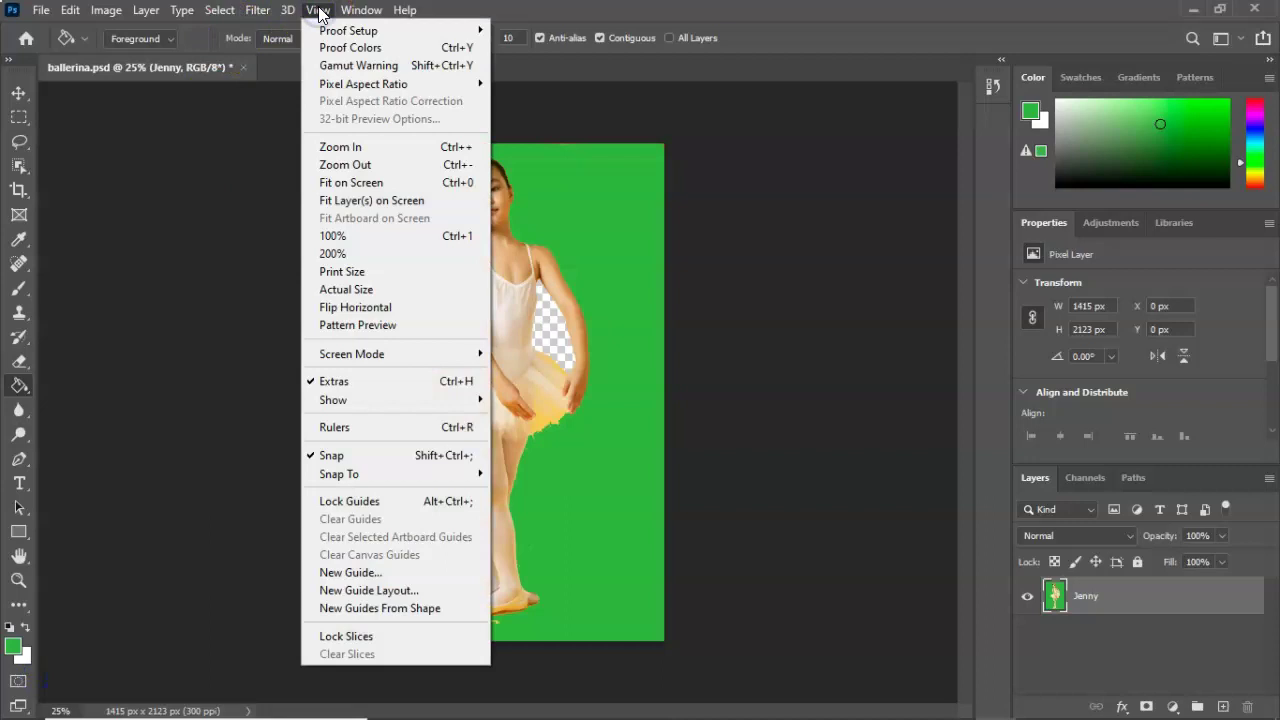
click(363, 573)
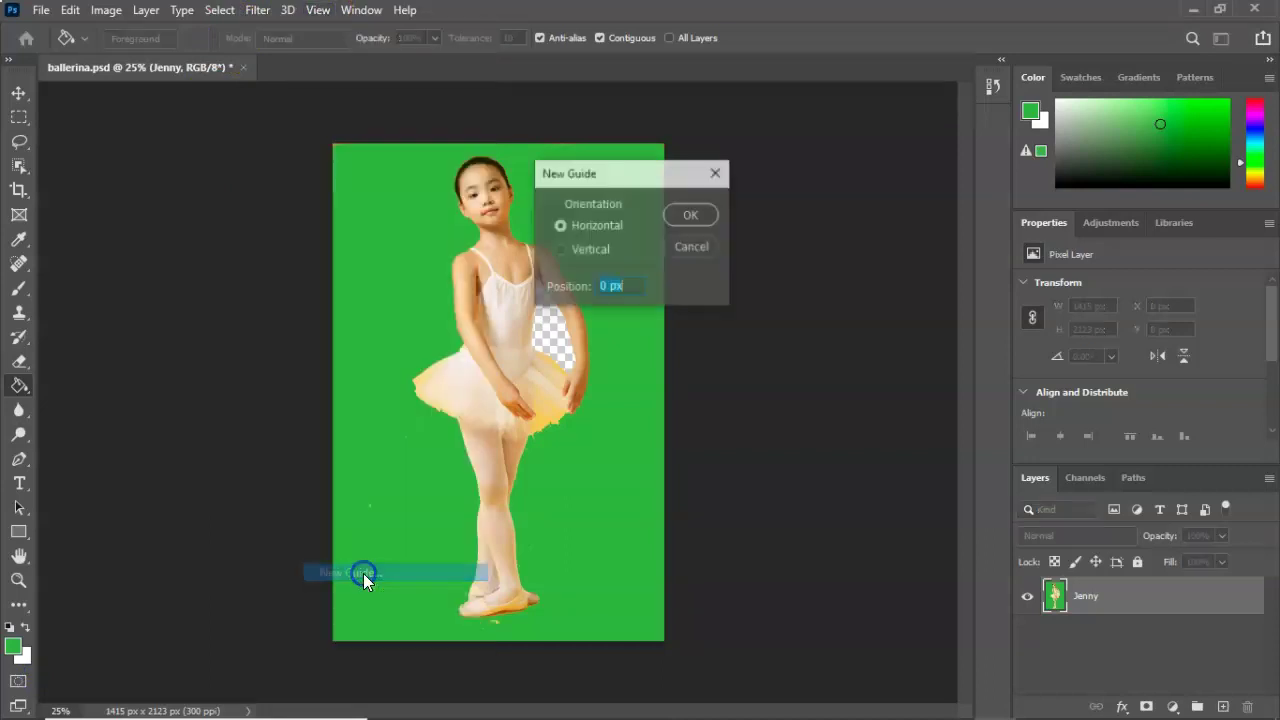
click(560, 250)
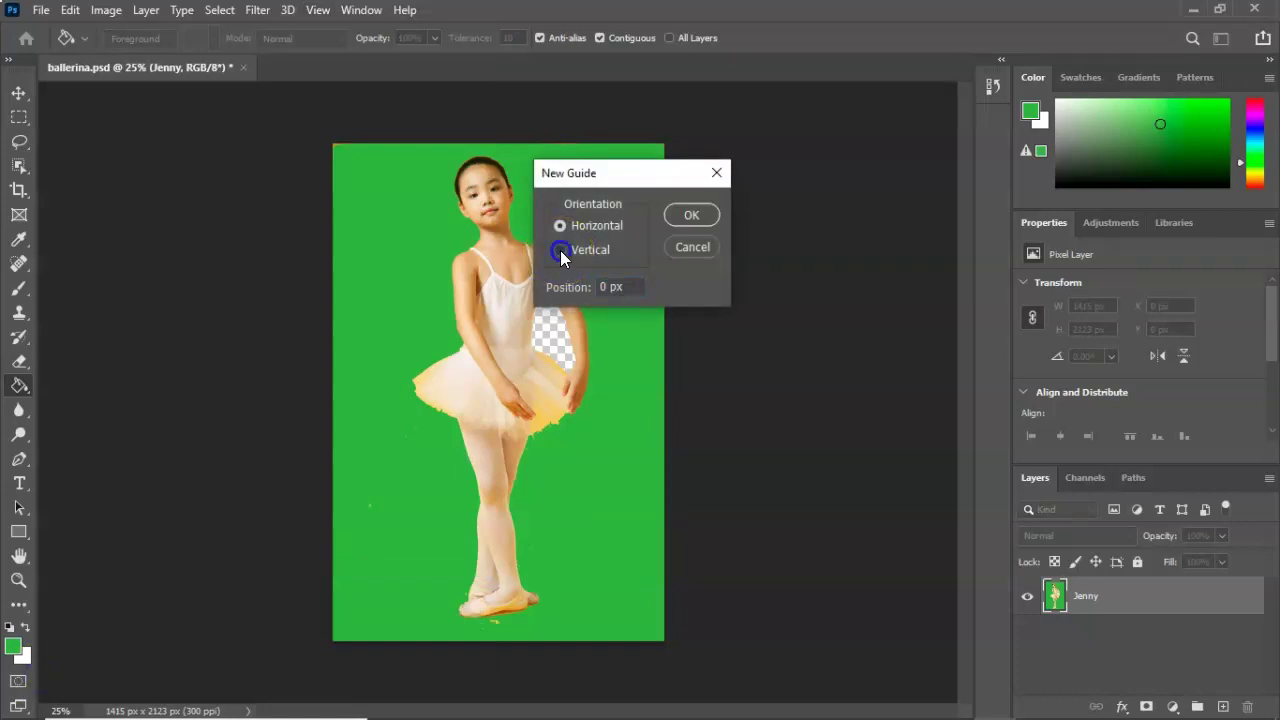
click(619, 286)
drag(619, 286, 590, 286)
text(3 in)
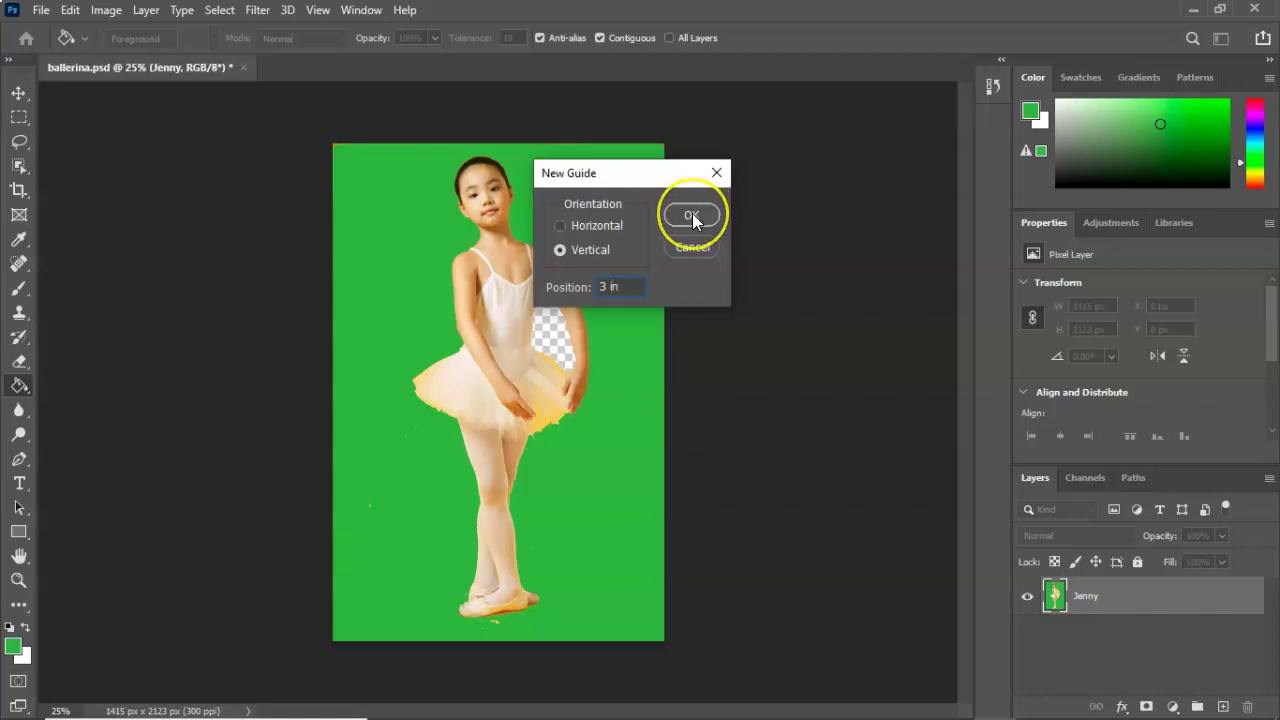
click(692, 217)
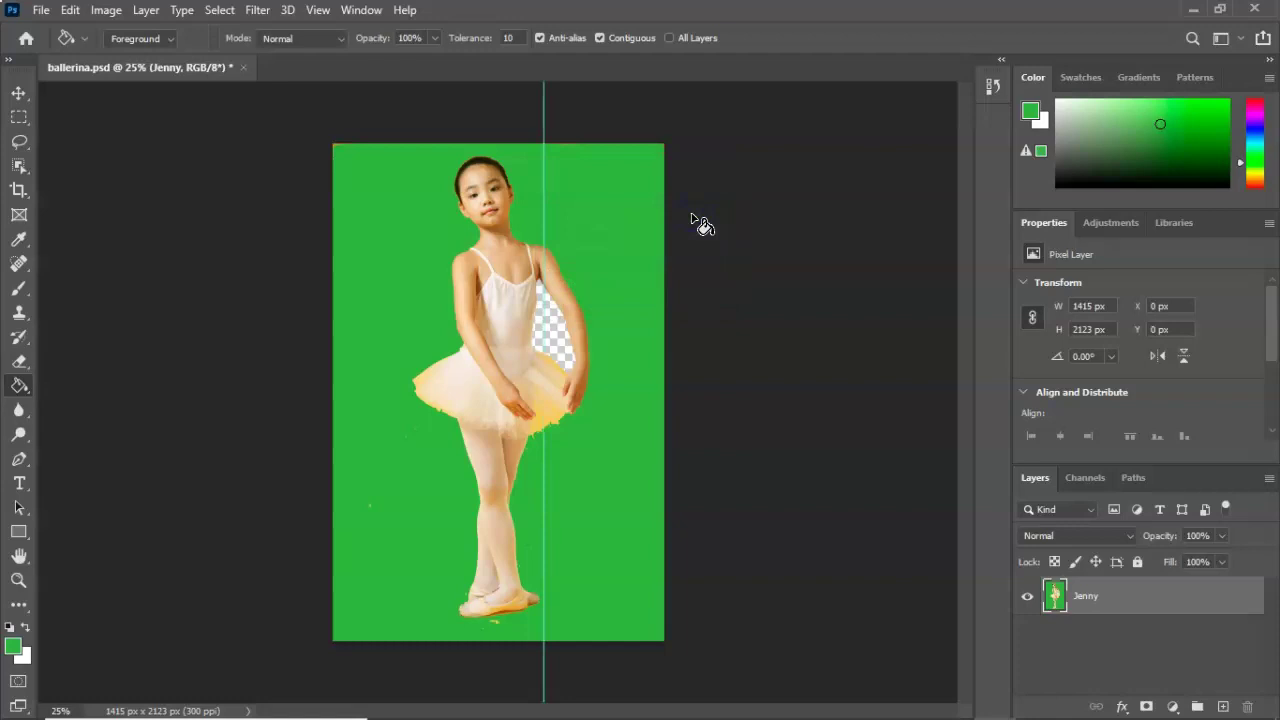
Add a horizontal guide to the image at the .5 in position.
click(318, 12)
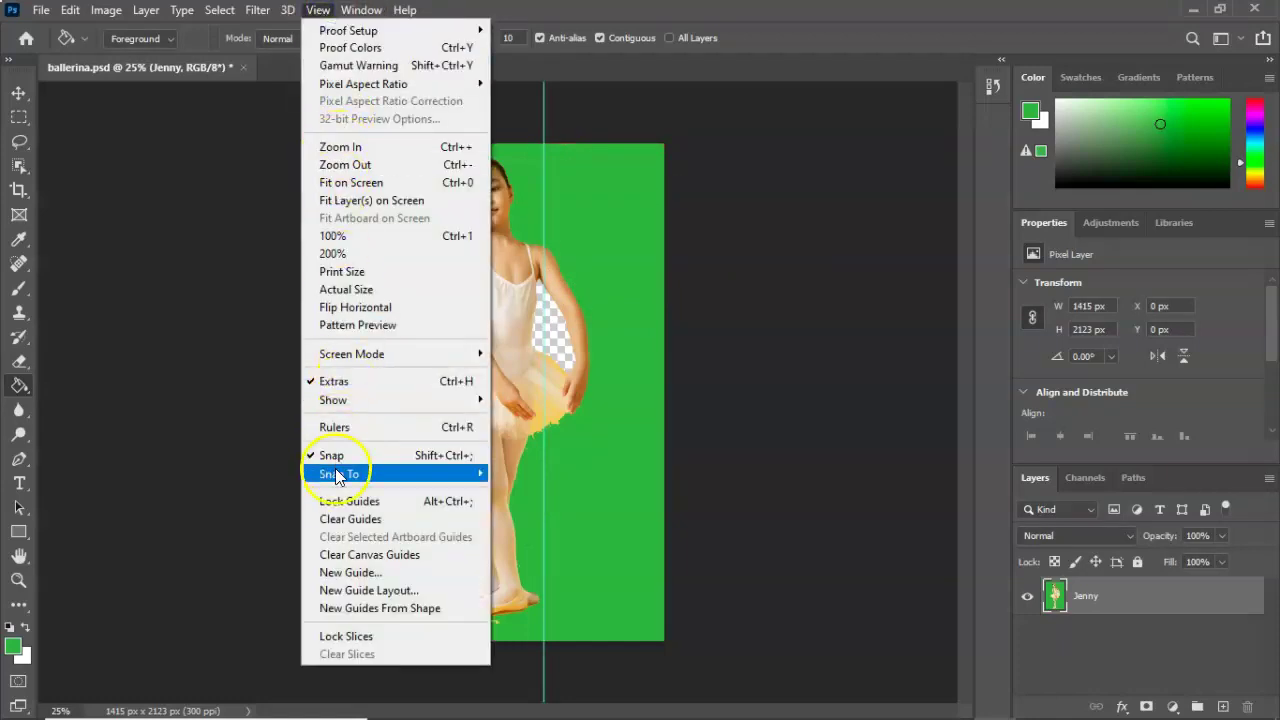
click(348, 572)
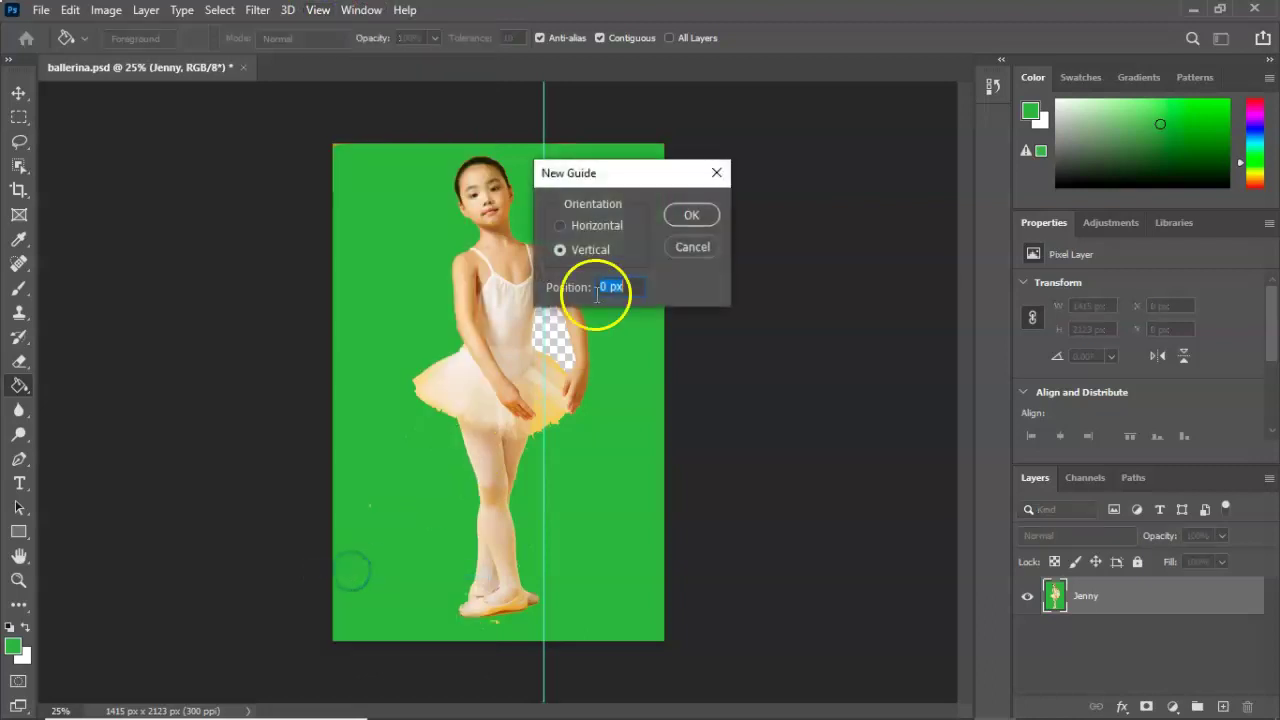
click(561, 226)
click(602, 287)
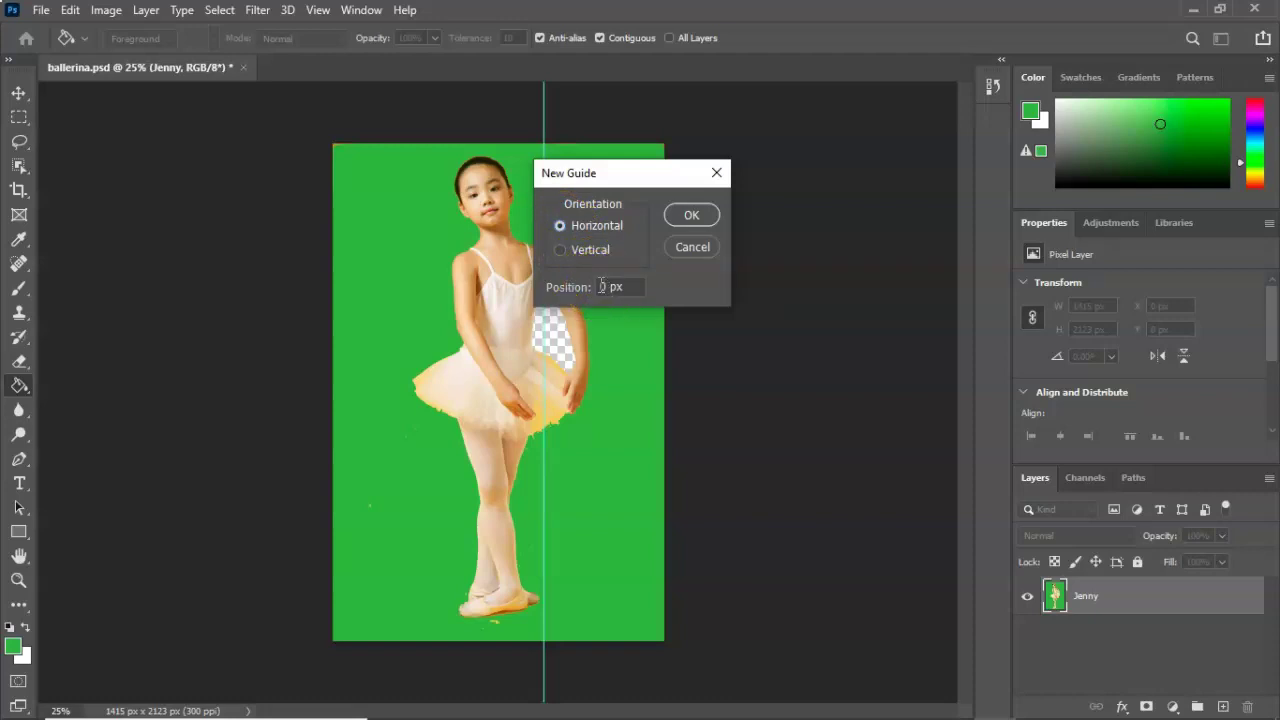
drag(602, 287, 634, 286)
text(.5 in)
click(694, 217)
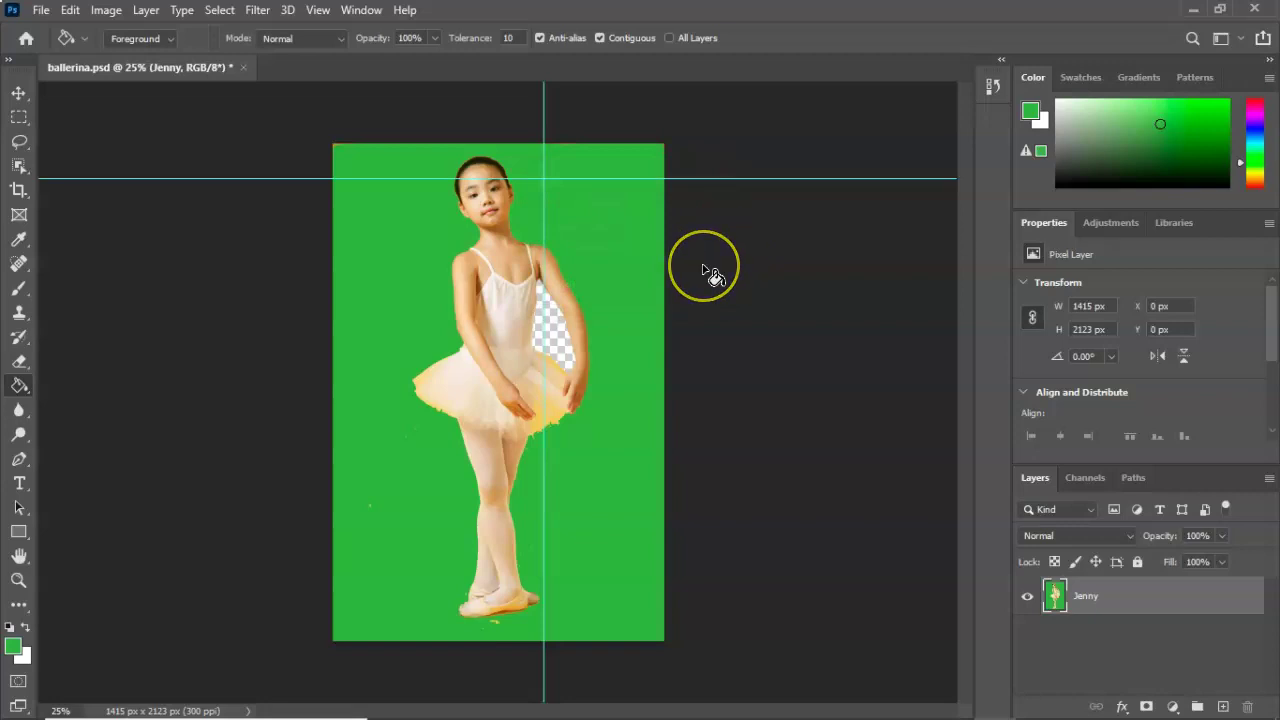
Check the type requirements in the browser assignment instructions, and activate the Horizontal Type tool in Photoshop.
click(427, 357)
key(alt+Tab)
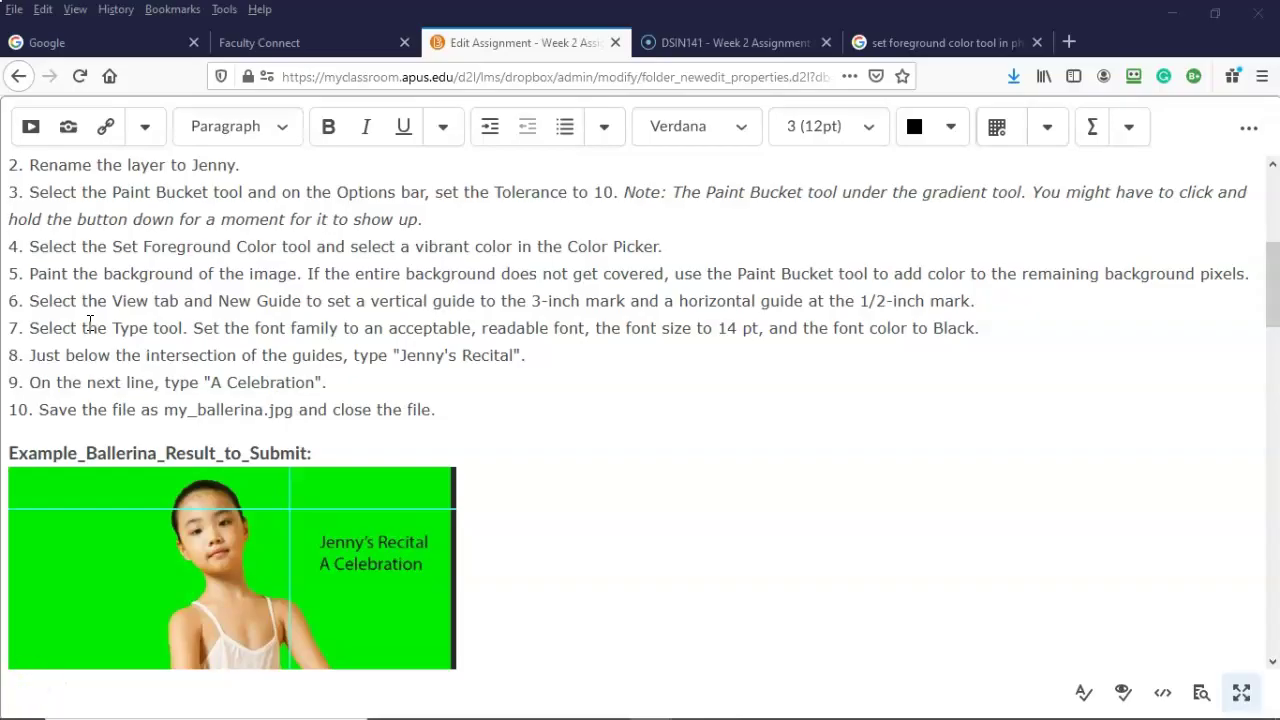
click(128, 328)
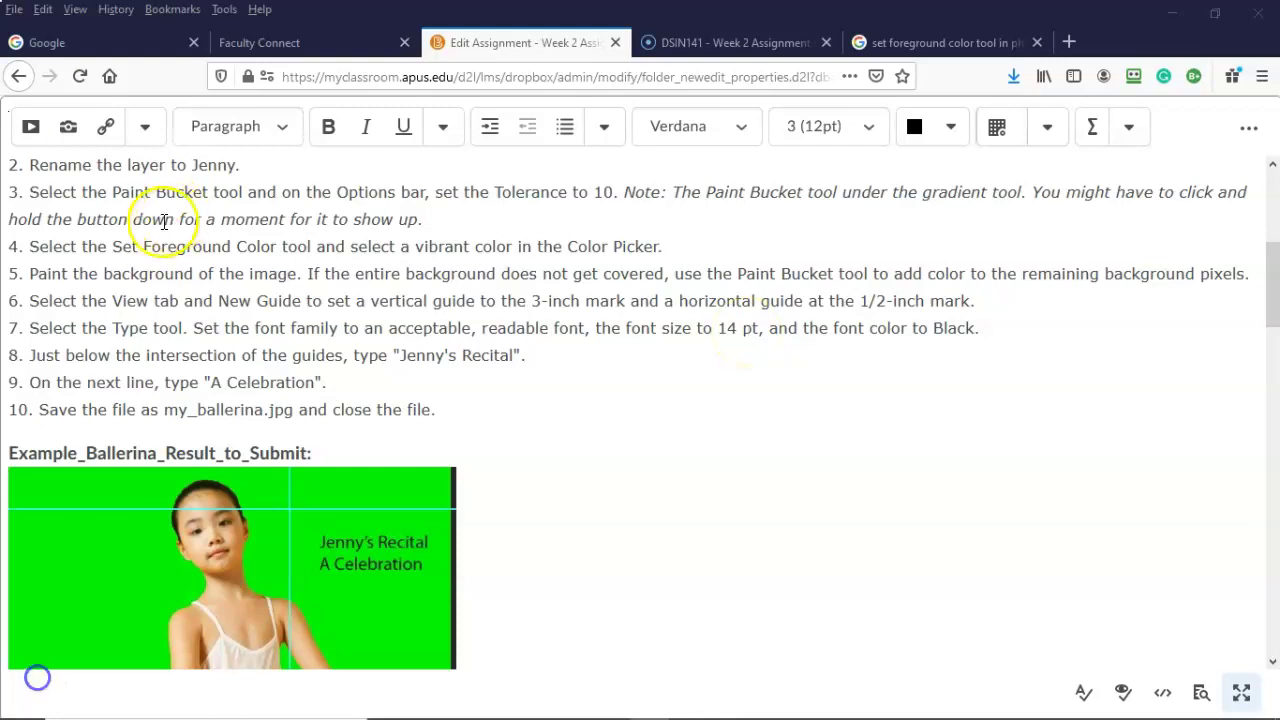
click(35, 690)
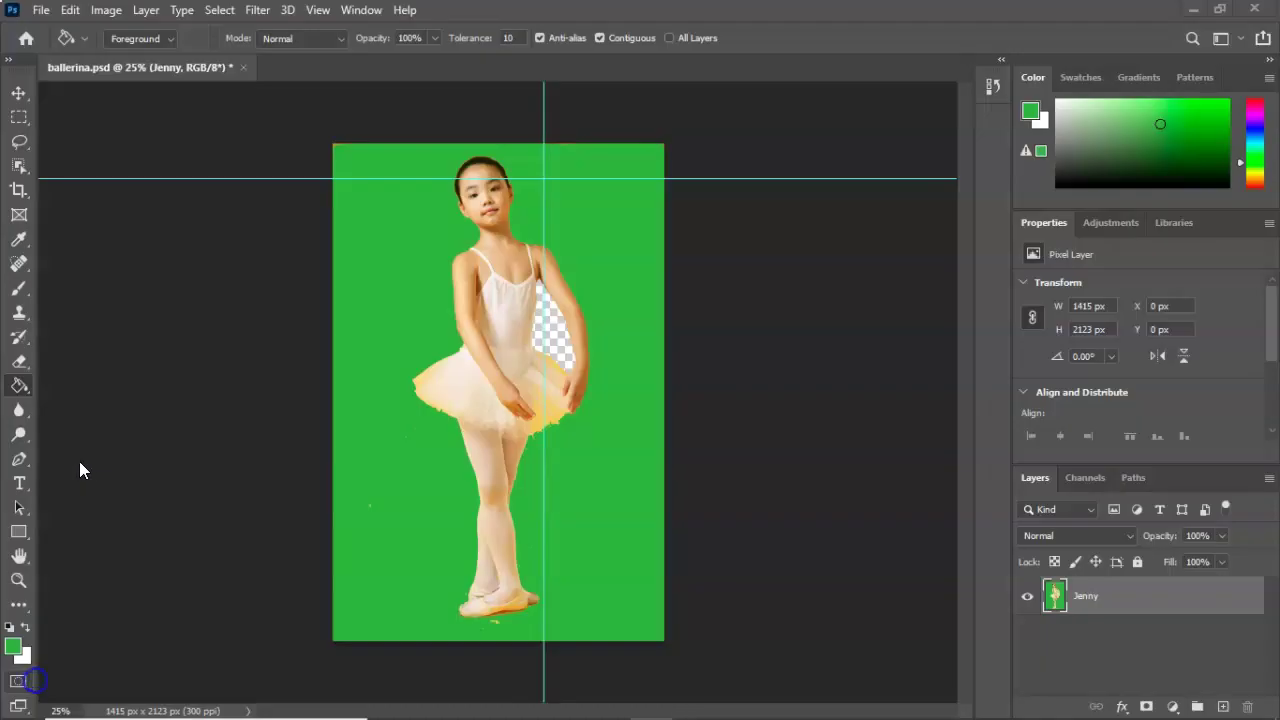
click(27, 488)
drag(27, 490, 115, 484)
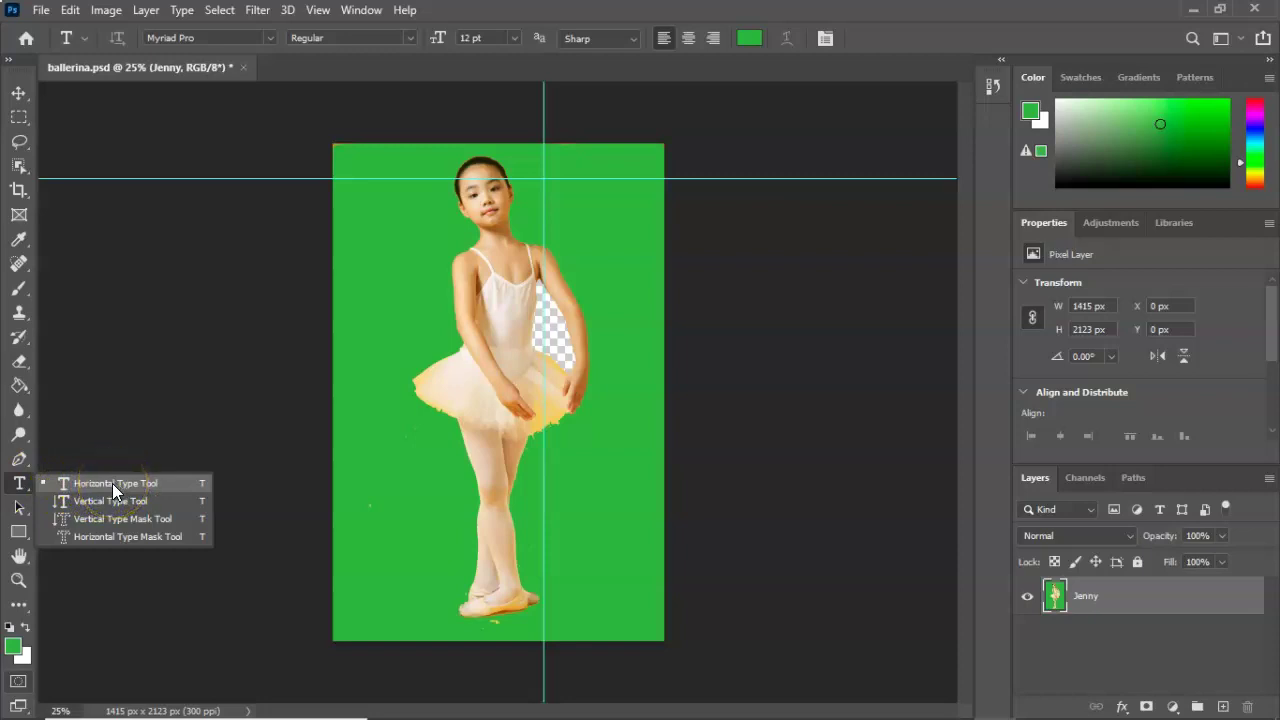
drag(112, 483, 112, 482)
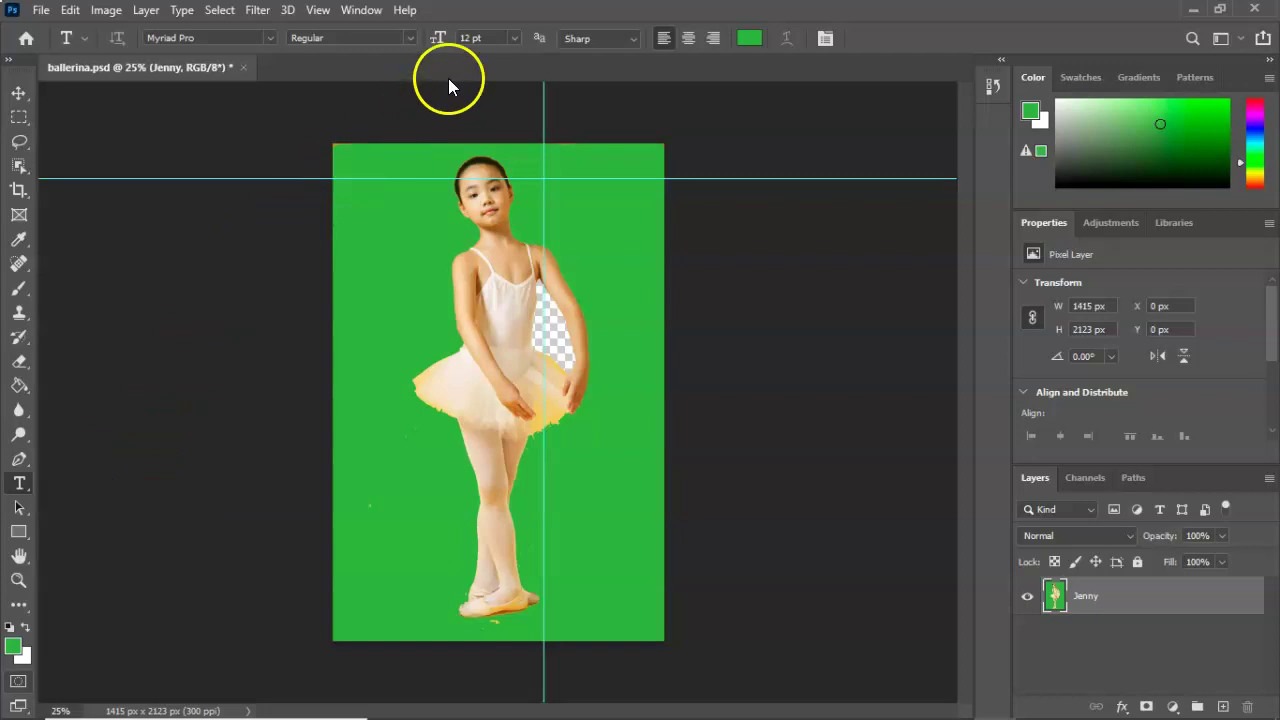
Set the text size to 14 pt and the text color to black.
click(515, 37)
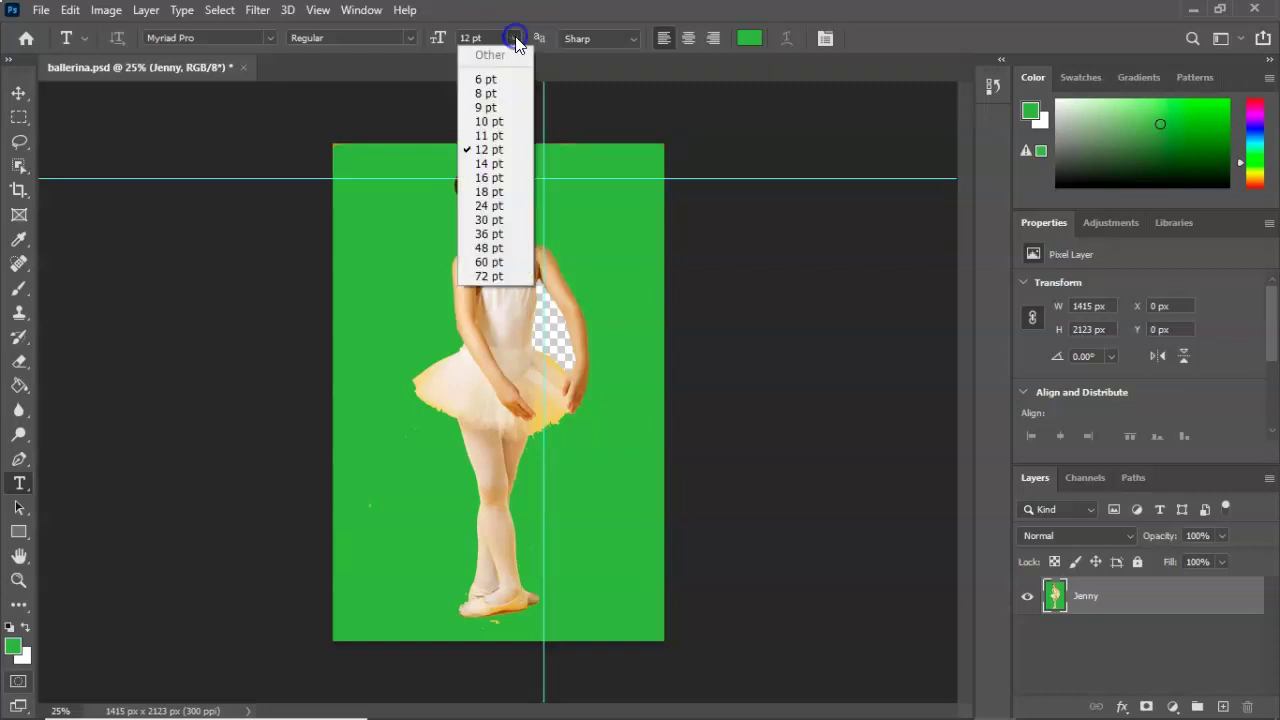
click(500, 163)
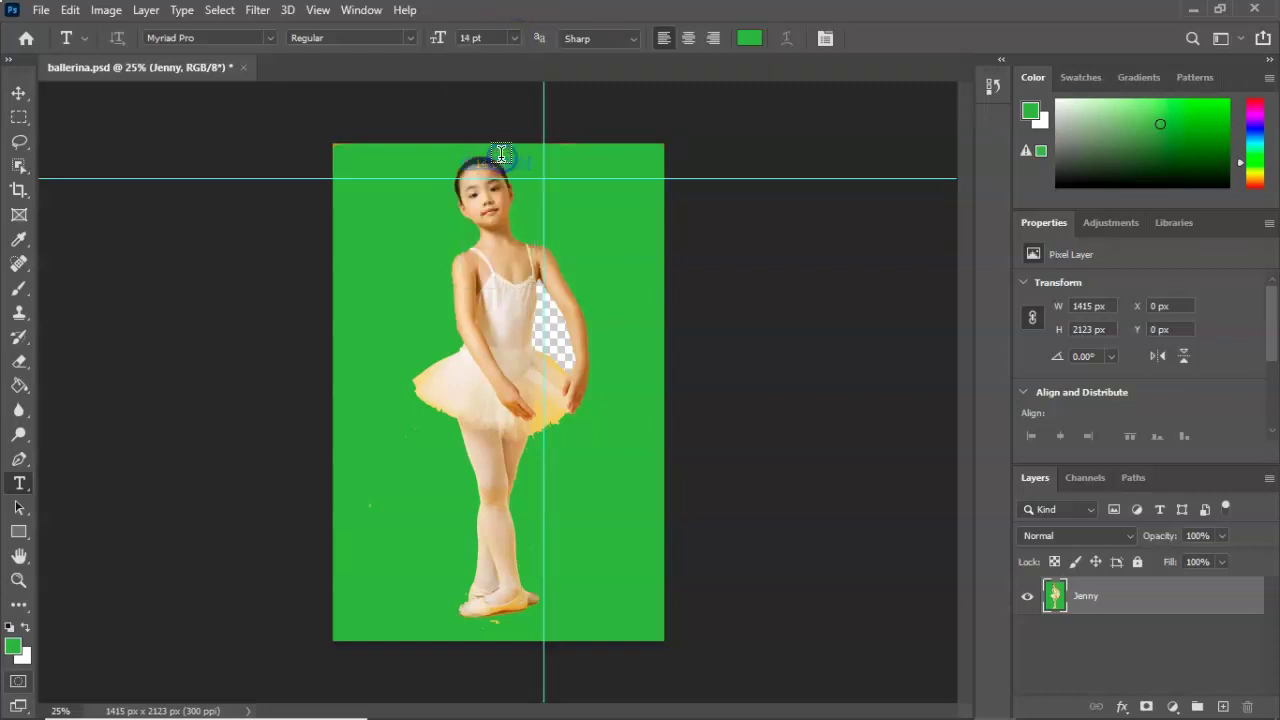
click(749, 38)
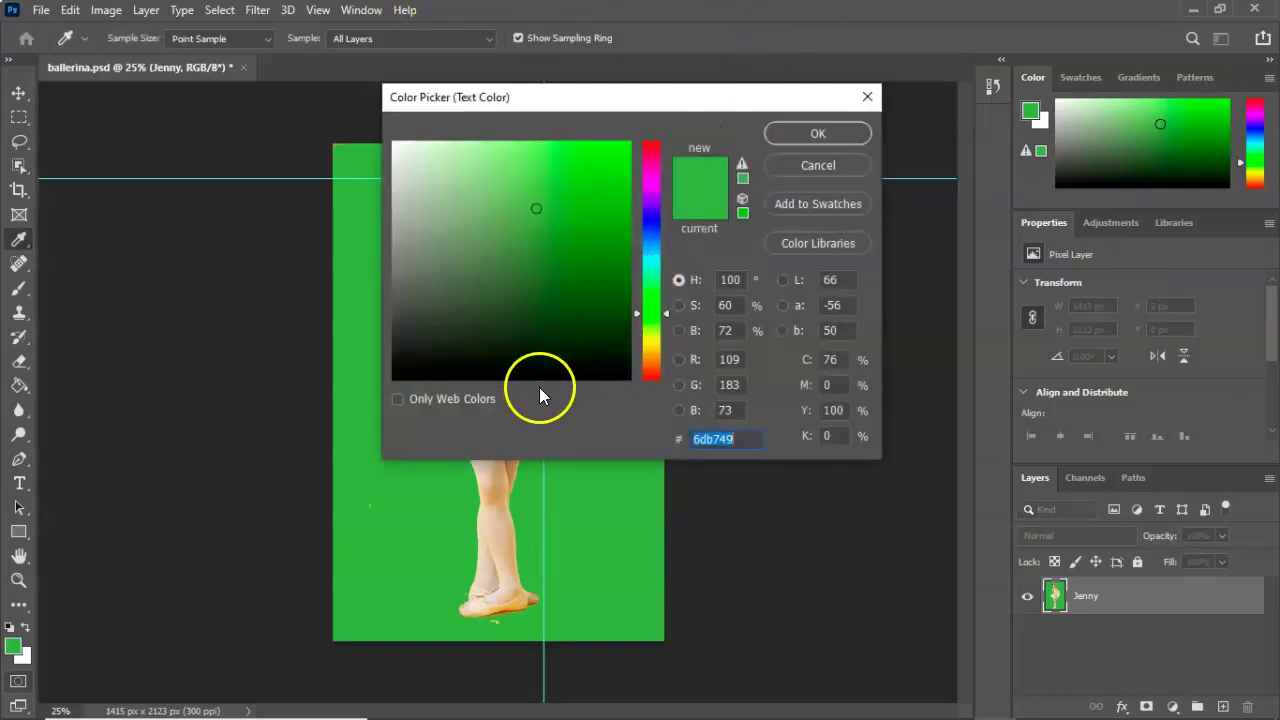
click(497, 380)
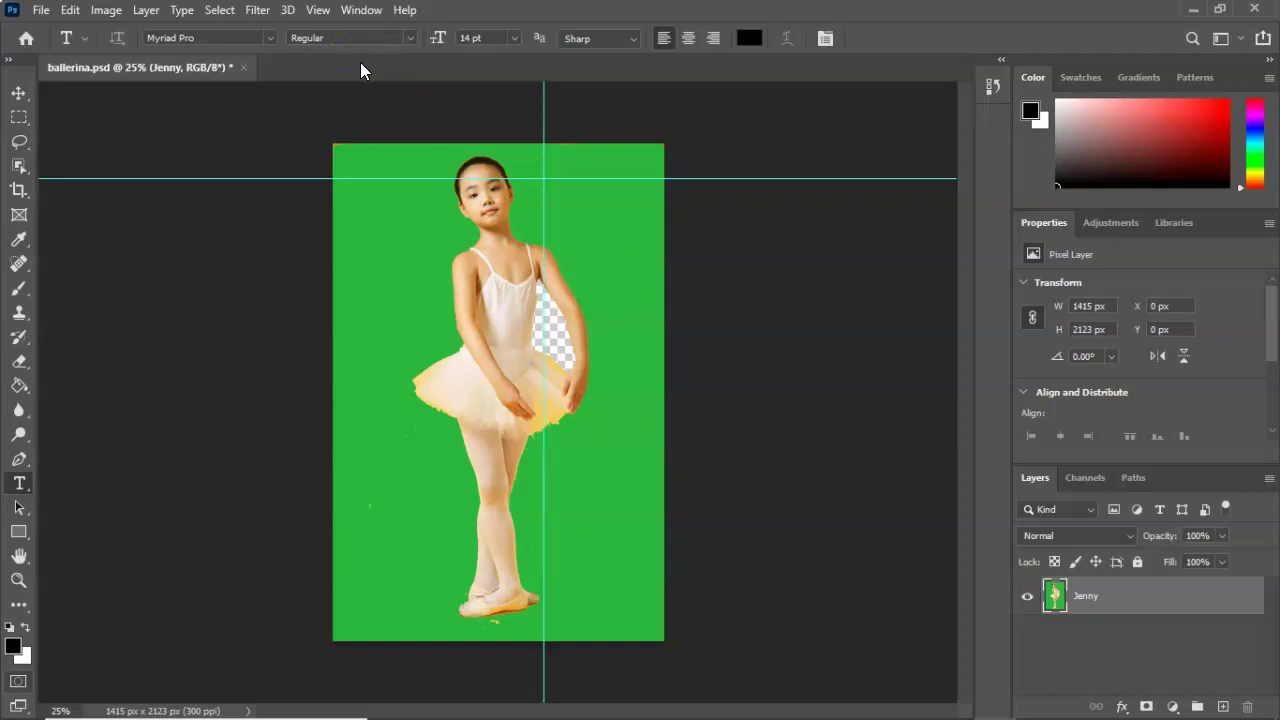
Copy the recital title from instruction 8 of the browser assignment and switch back to Photoshop.
click(43, 688)
drag(399, 355, 514, 355)
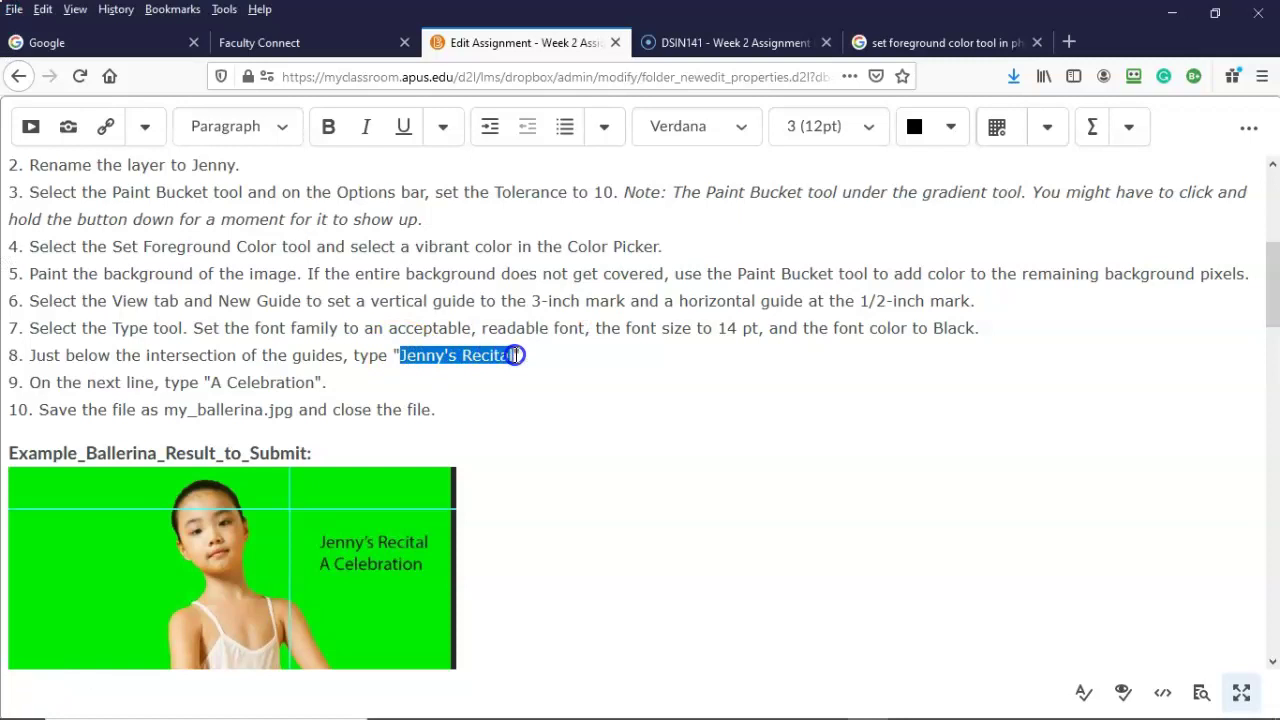
right_click(483, 356)
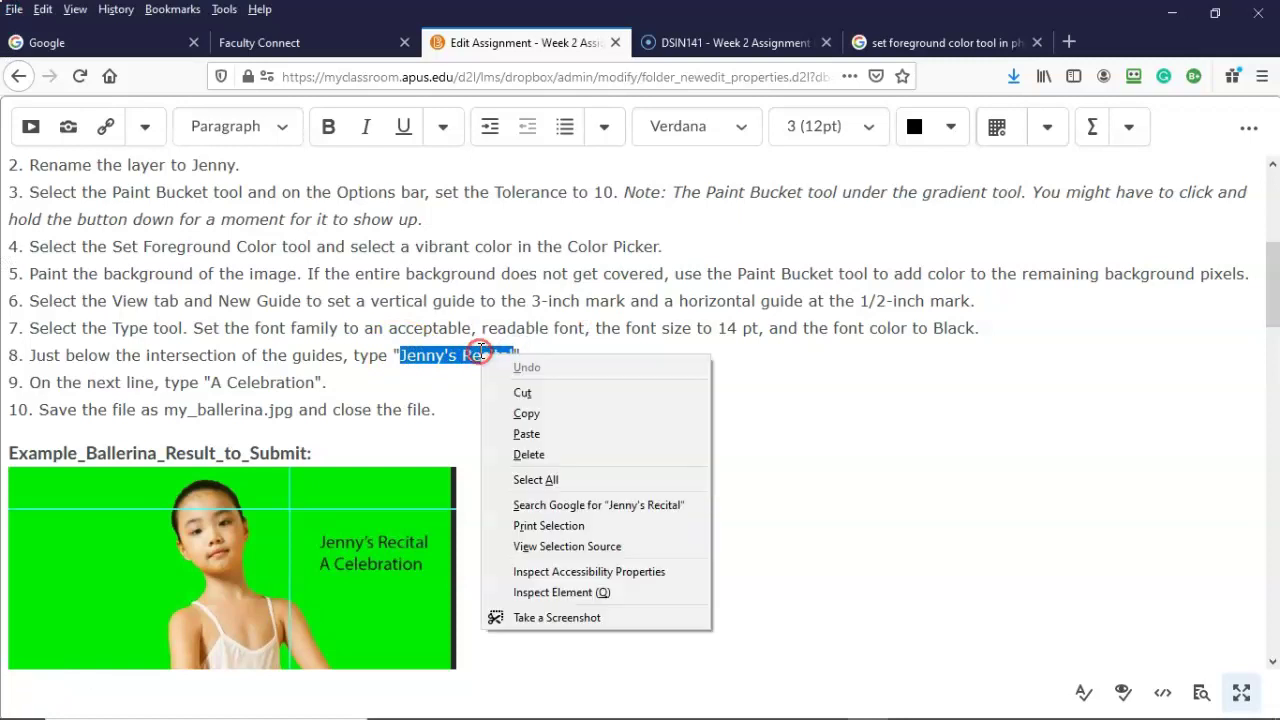
click(527, 414)
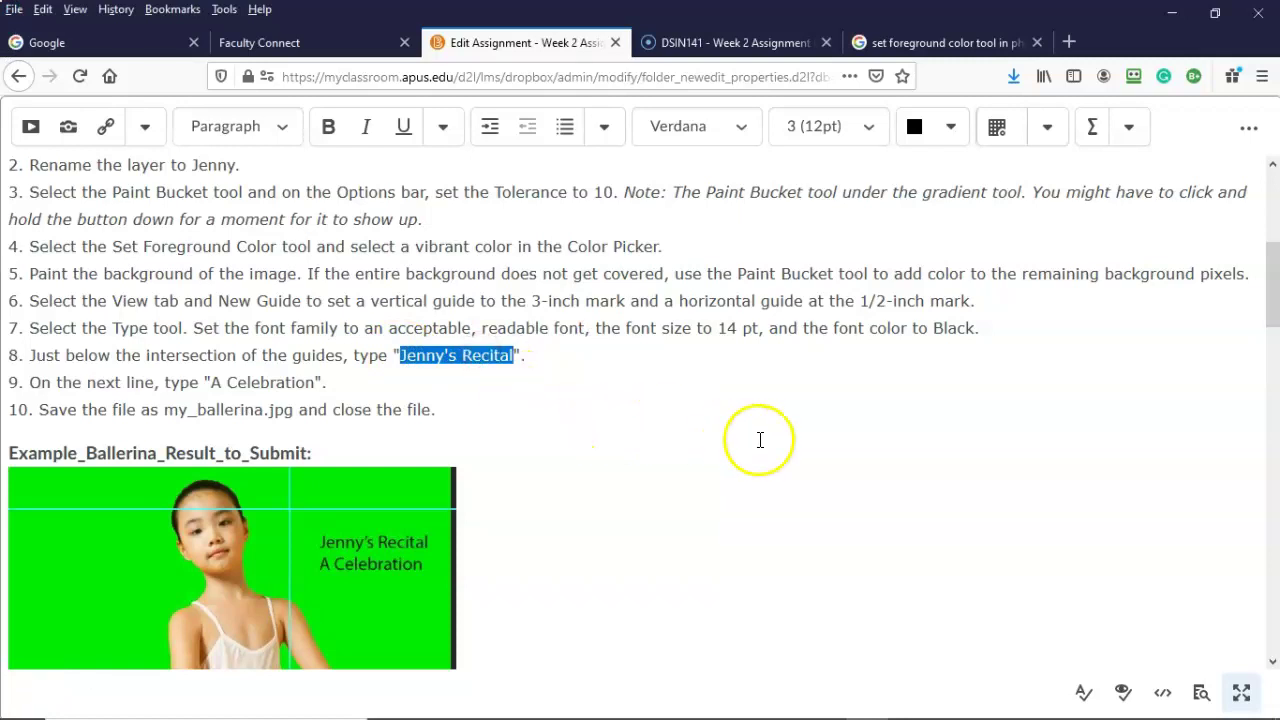
click(995, 701)
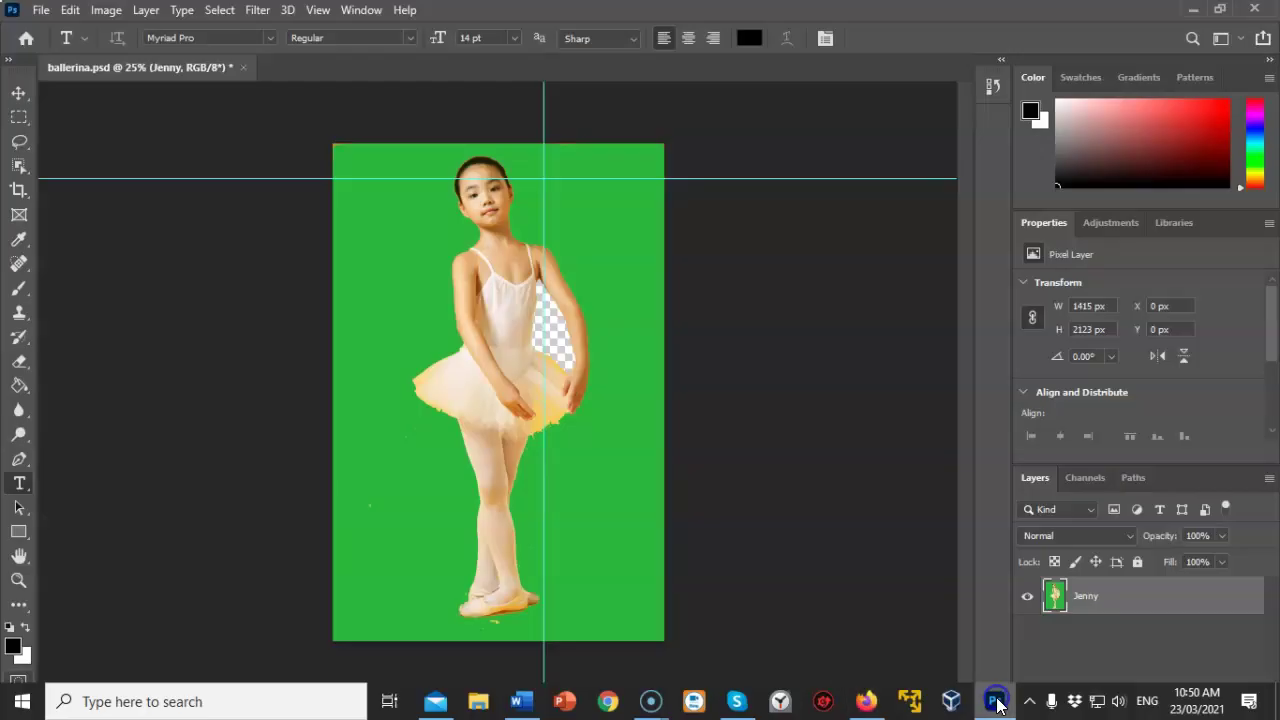
Place the copied recital title in a text box about 472 by 204 px just below the intersection of the guides.
drag(556, 204, 657, 243)
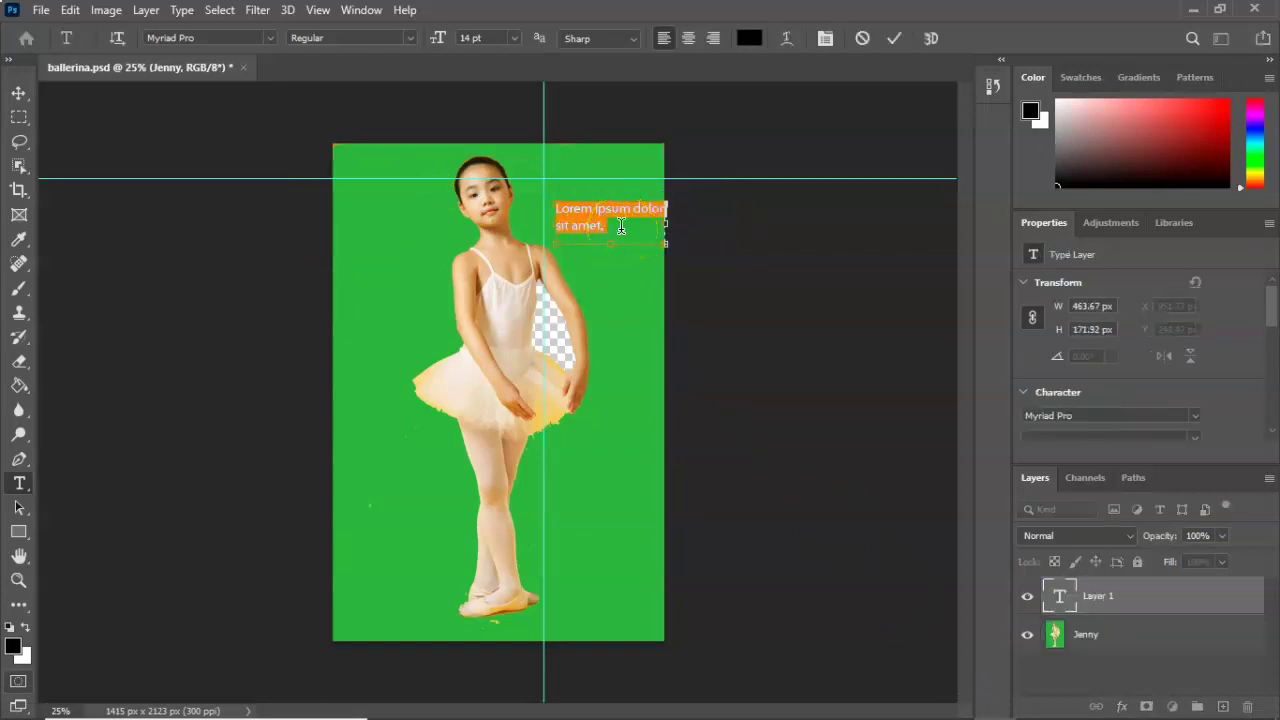
key(BackSpace)
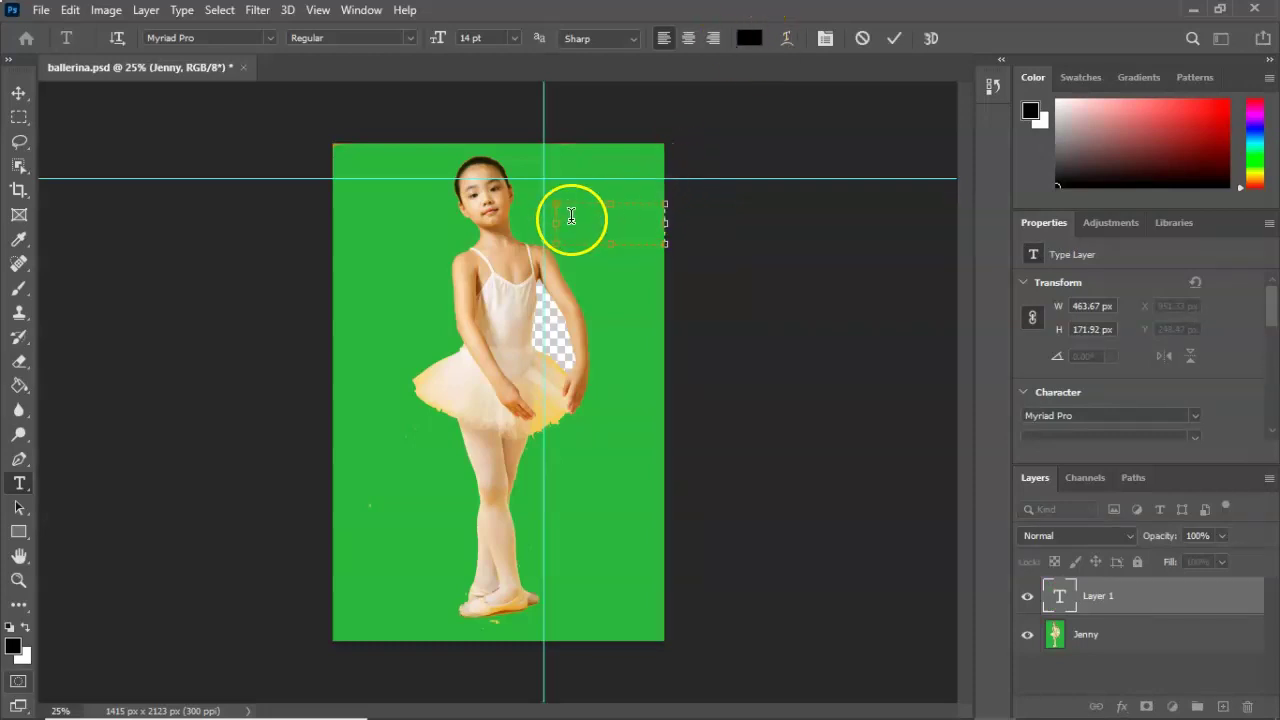
right_click(570, 224)
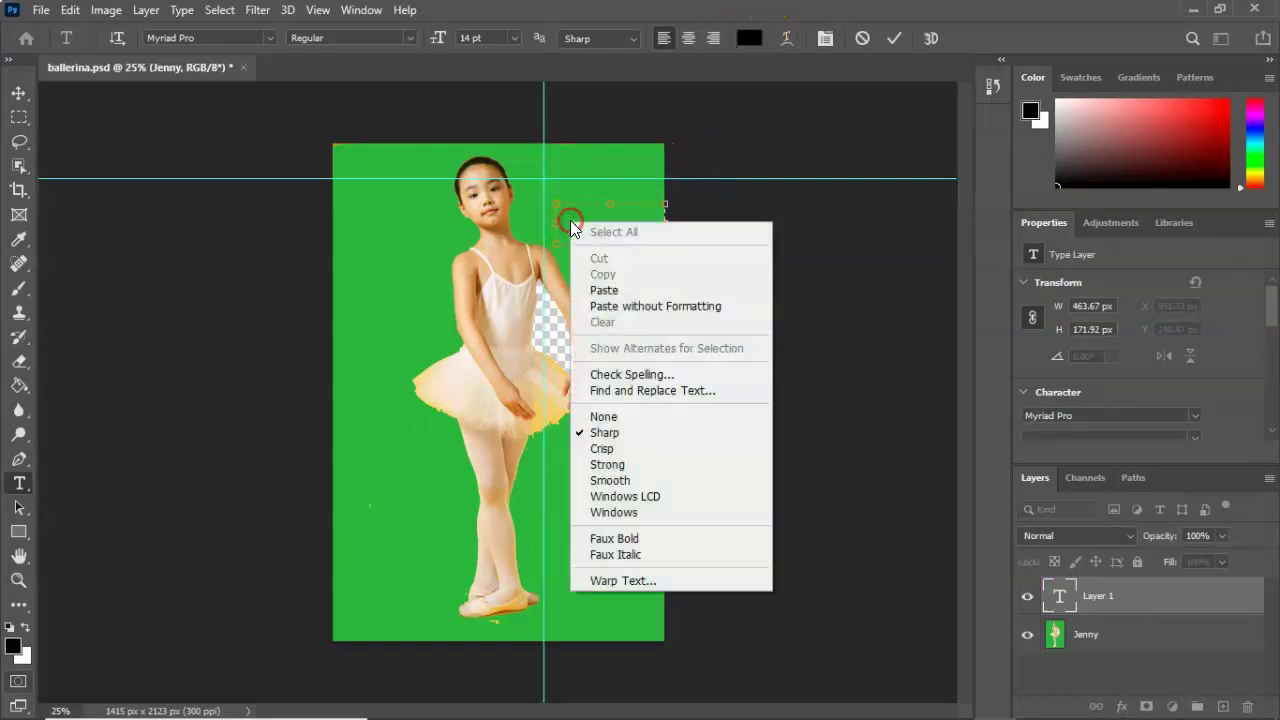
click(605, 289)
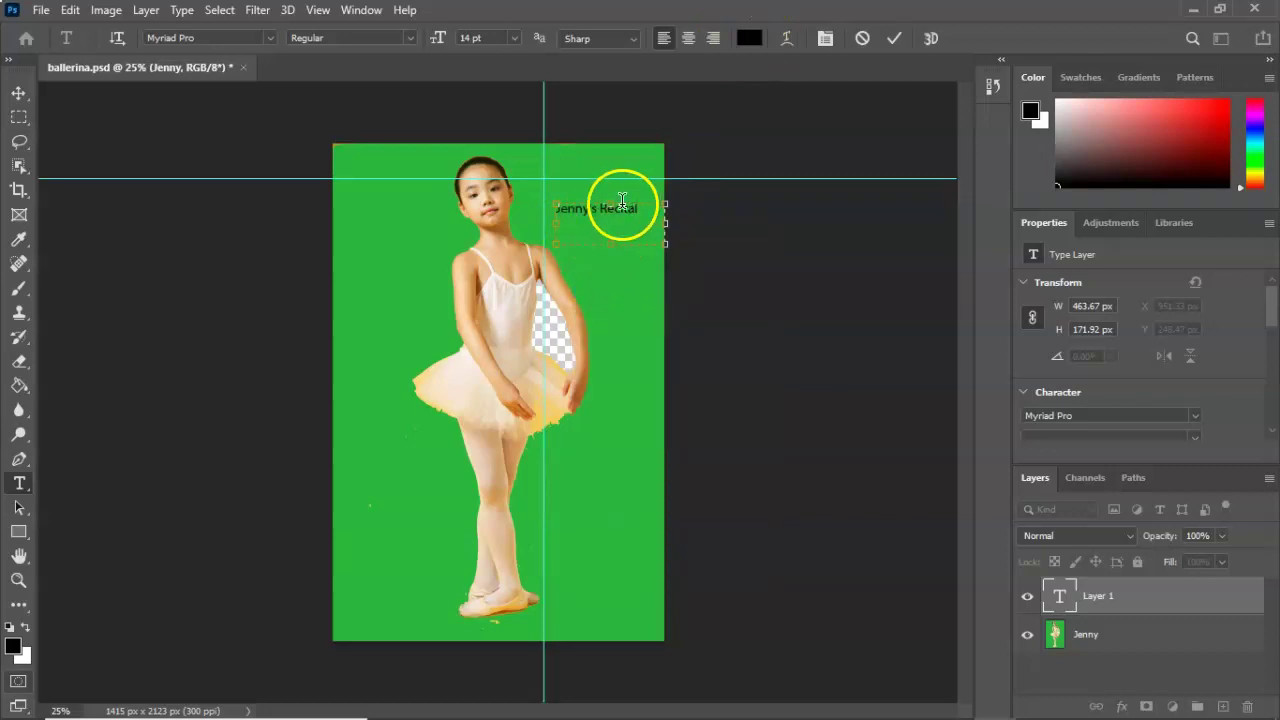
drag(556, 205, 558, 201)
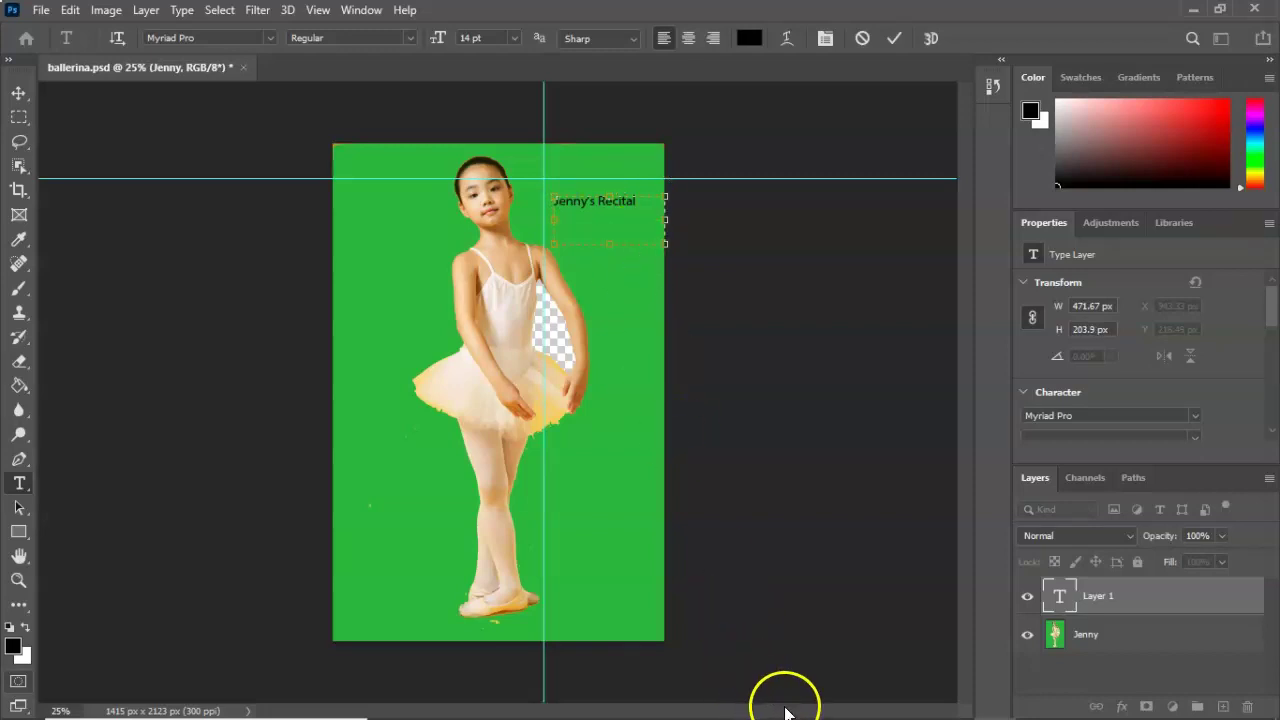
Copy "A Celebration" from the browser assignment instructions and paste it as the second line of the Photoshop text.
mouse_move(843, 700)
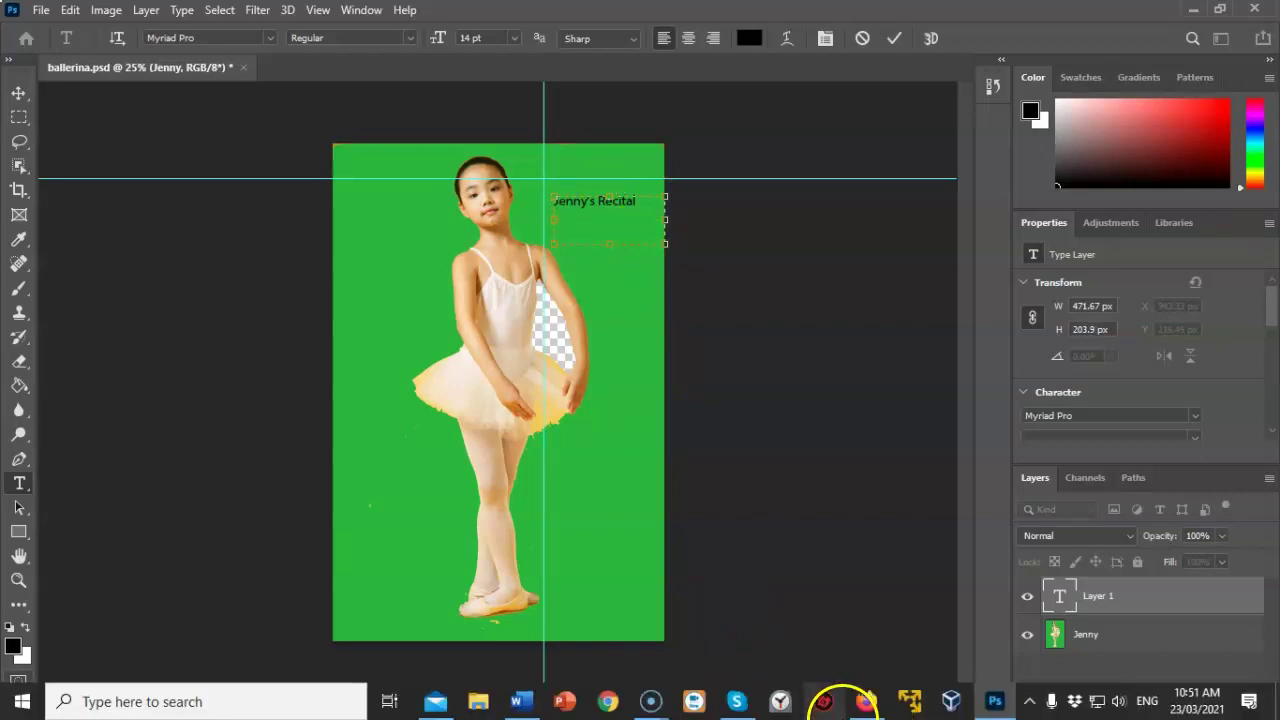
click(868, 702)
drag(210, 382, 323, 378)
right_click(283, 382)
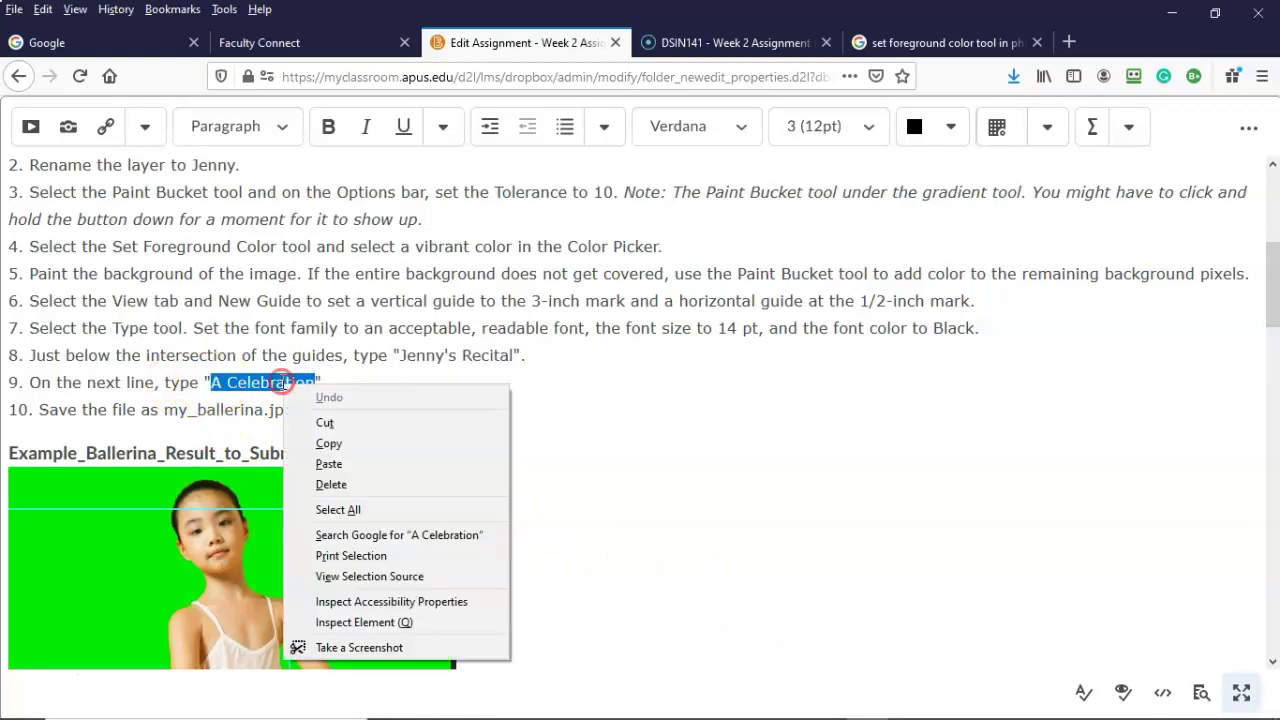
click(333, 442)
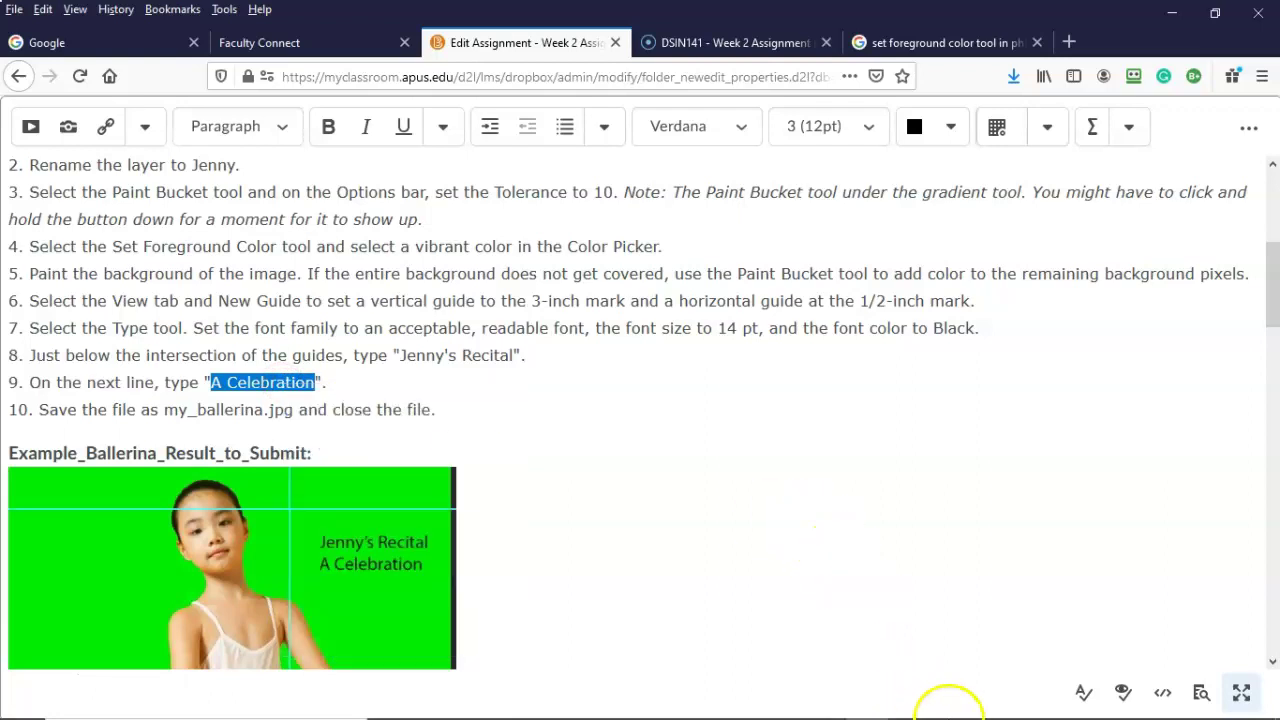
click(993, 701)
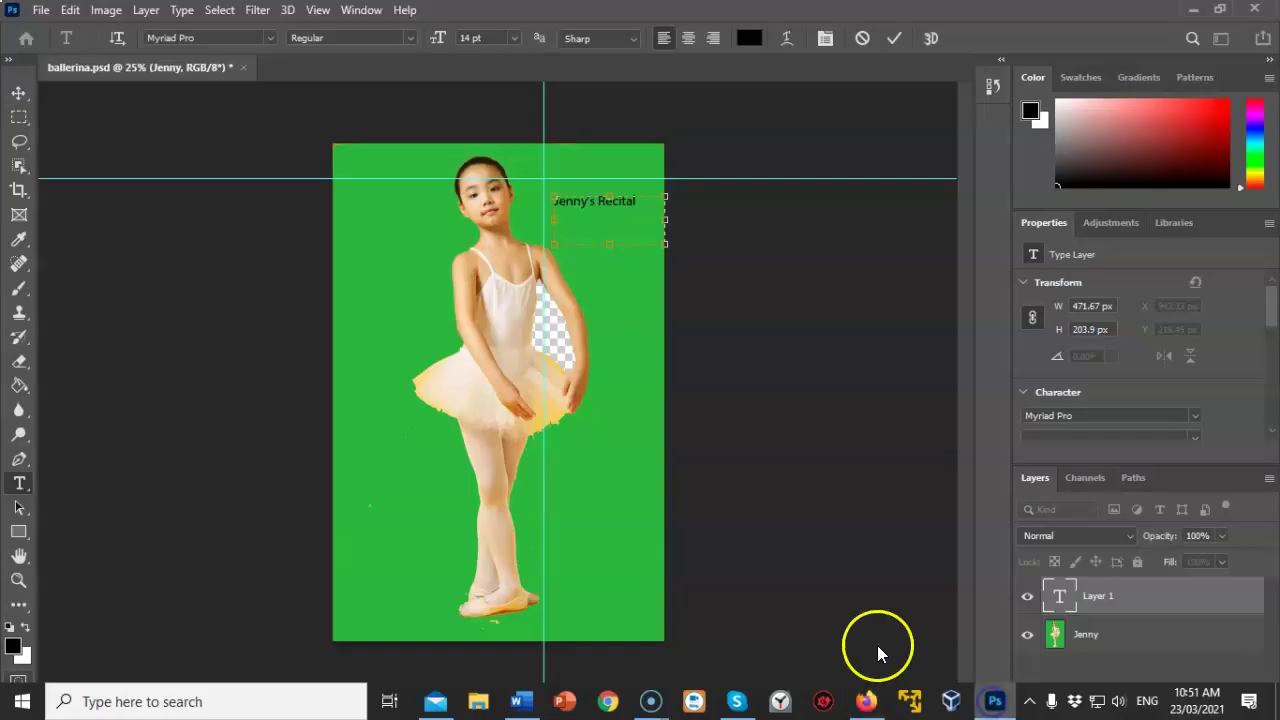
click(569, 219)
right_click(569, 220)
click(603, 291)
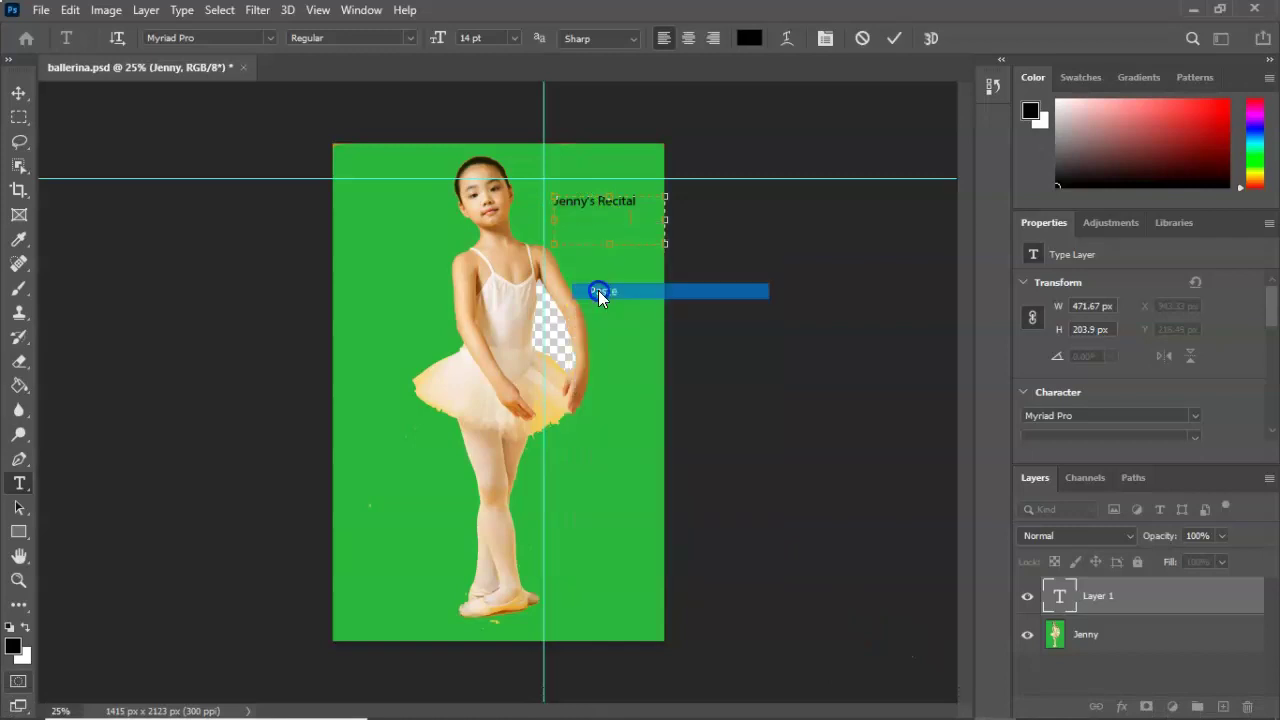
Center both text lines, narrow the text box to about 420 px wide, and finish editing the text.
drag(633, 219, 556, 204)
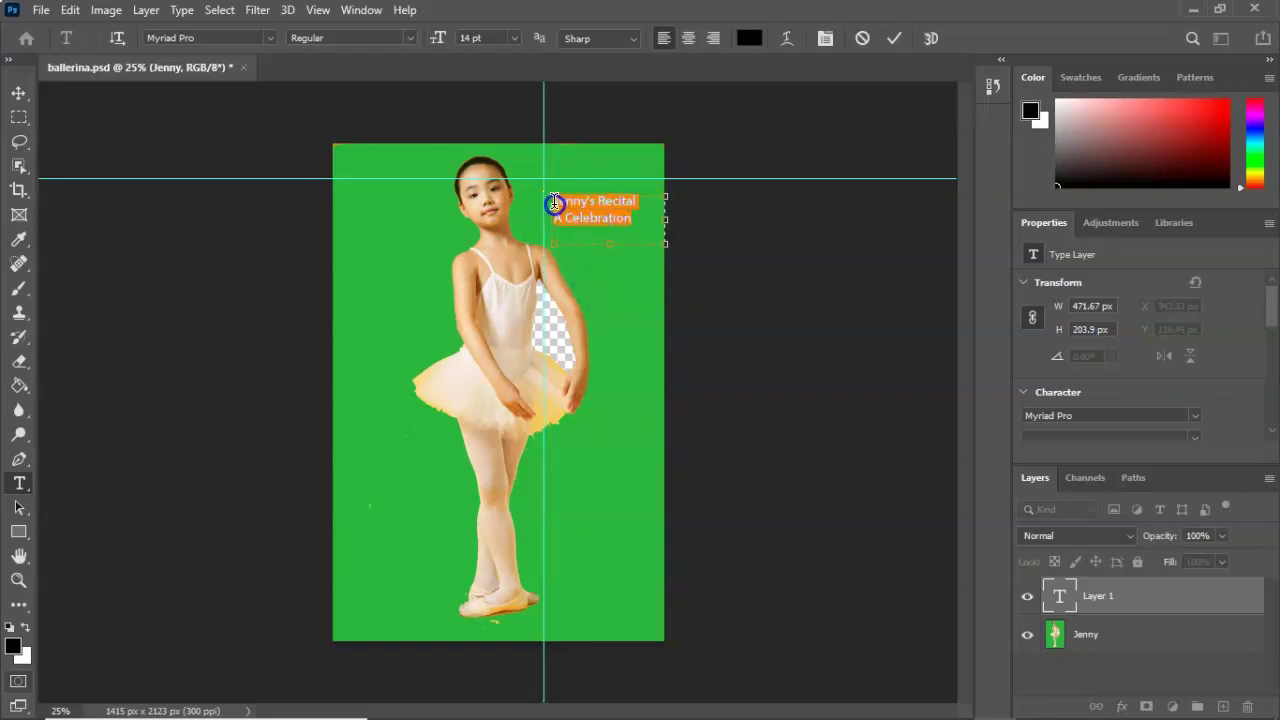
click(689, 39)
drag(665, 223, 656, 223)
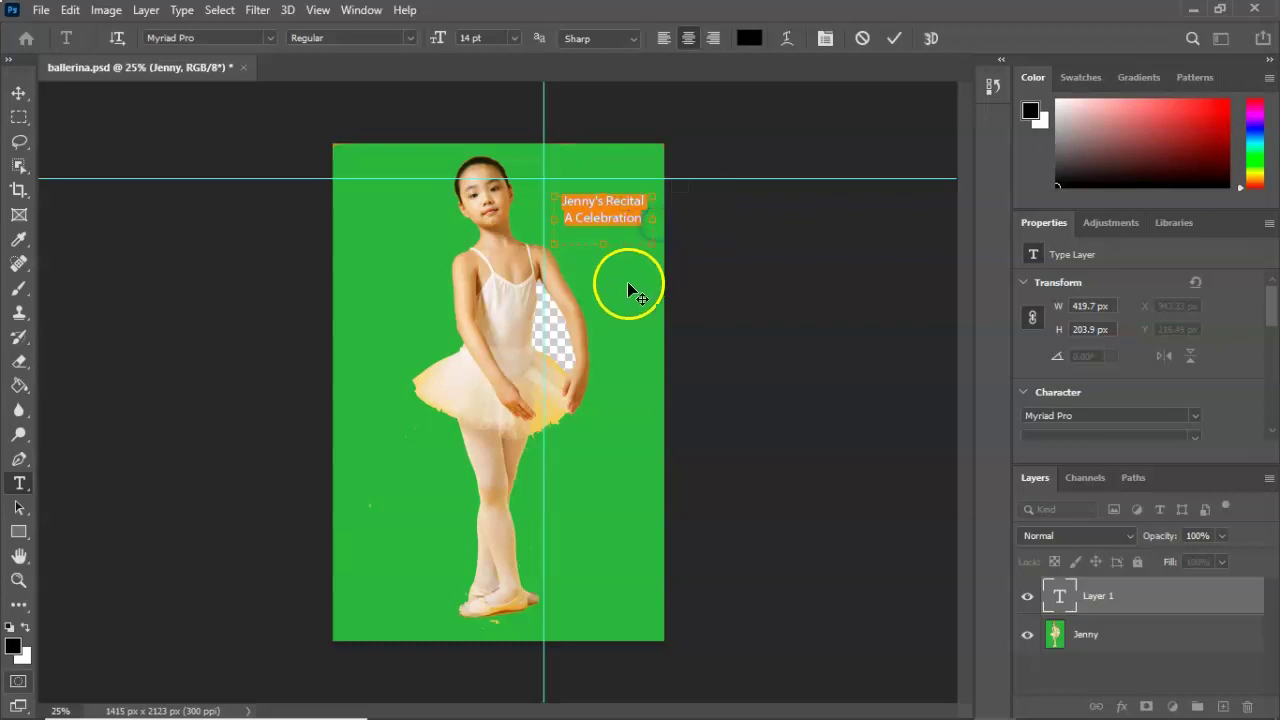
click(630, 280)
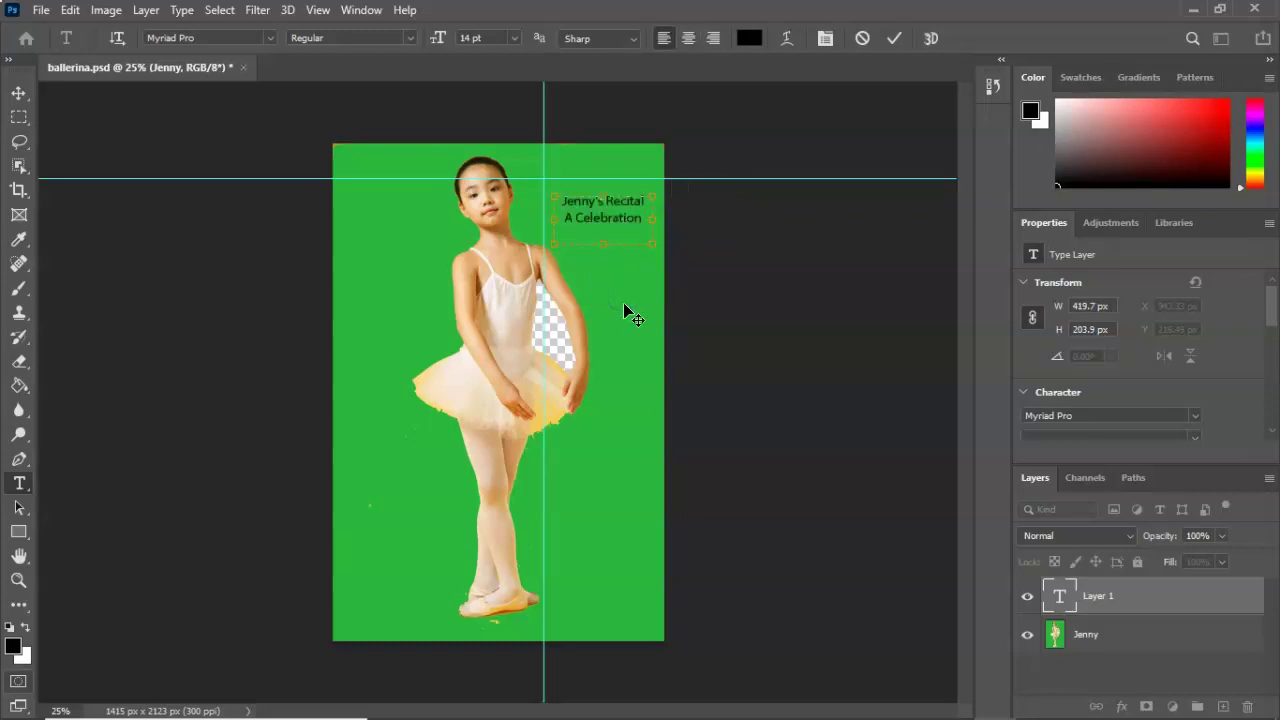
key(Escape)
key(g)
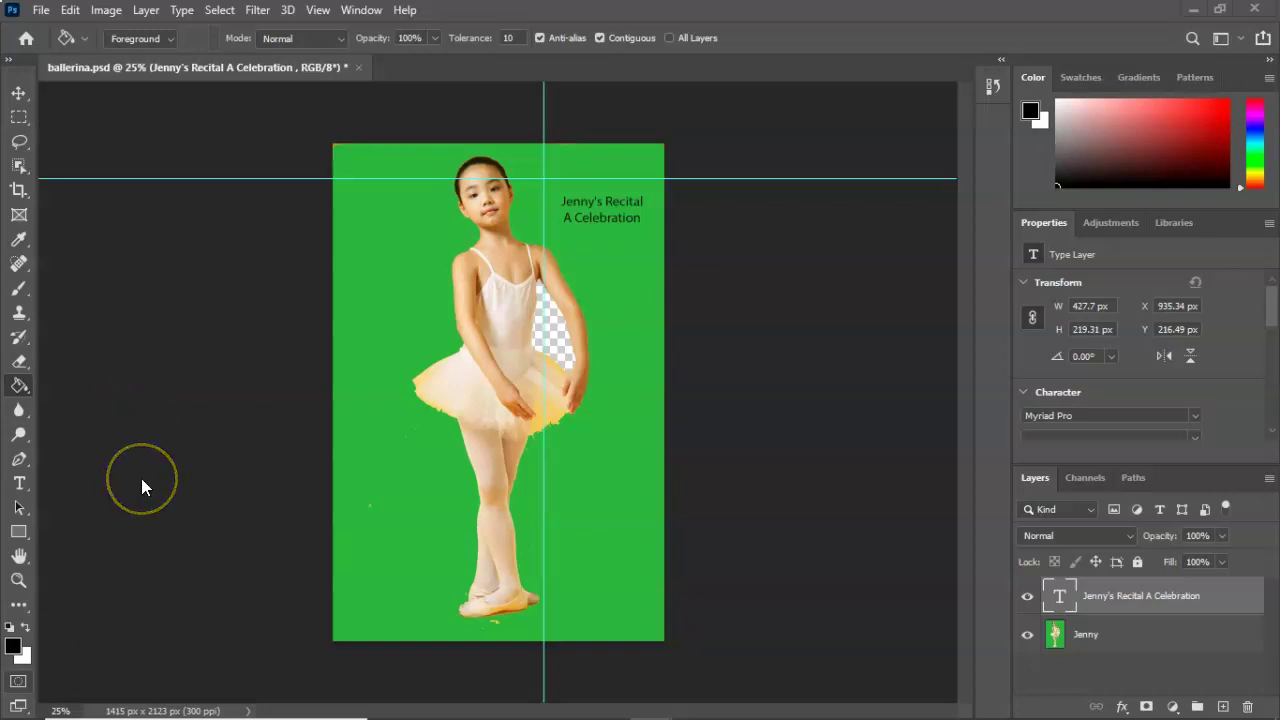
Check the saving instruction in the browser assignment and save the Photoshop document in JPEG format as ballerina.jpg in the Scenario 1 folder.
click(40, 680)
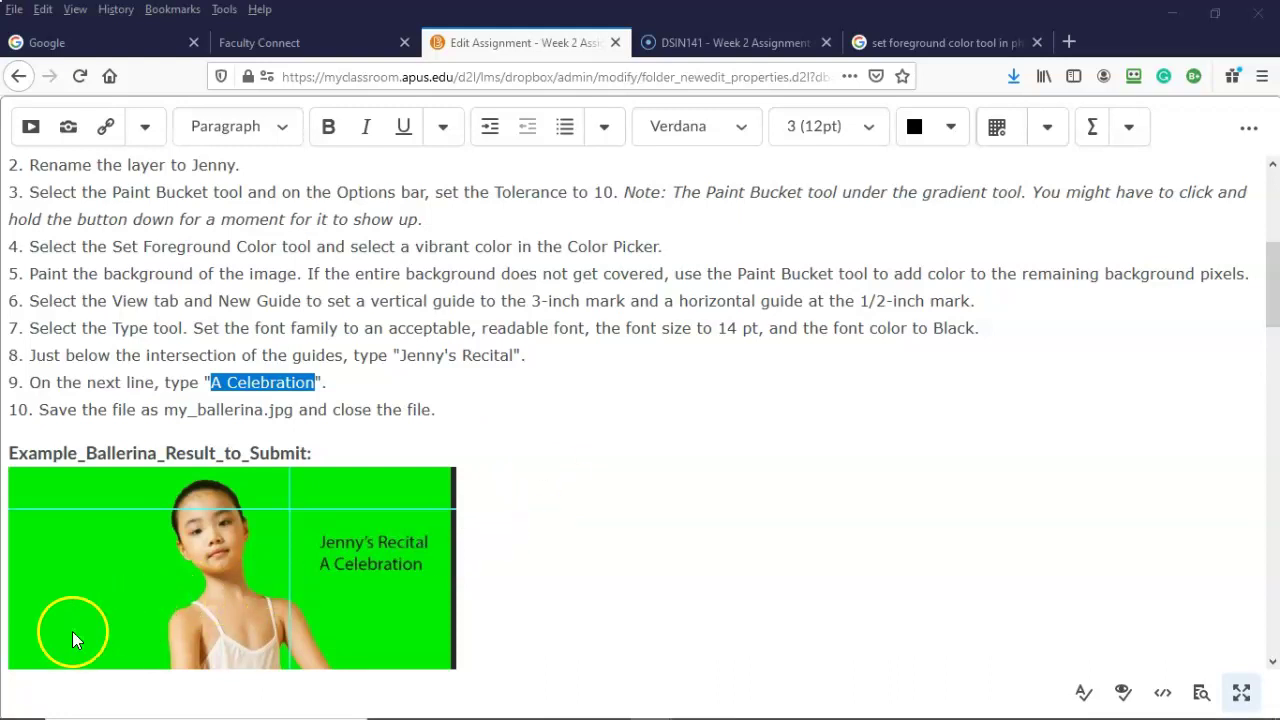
click(22, 678)
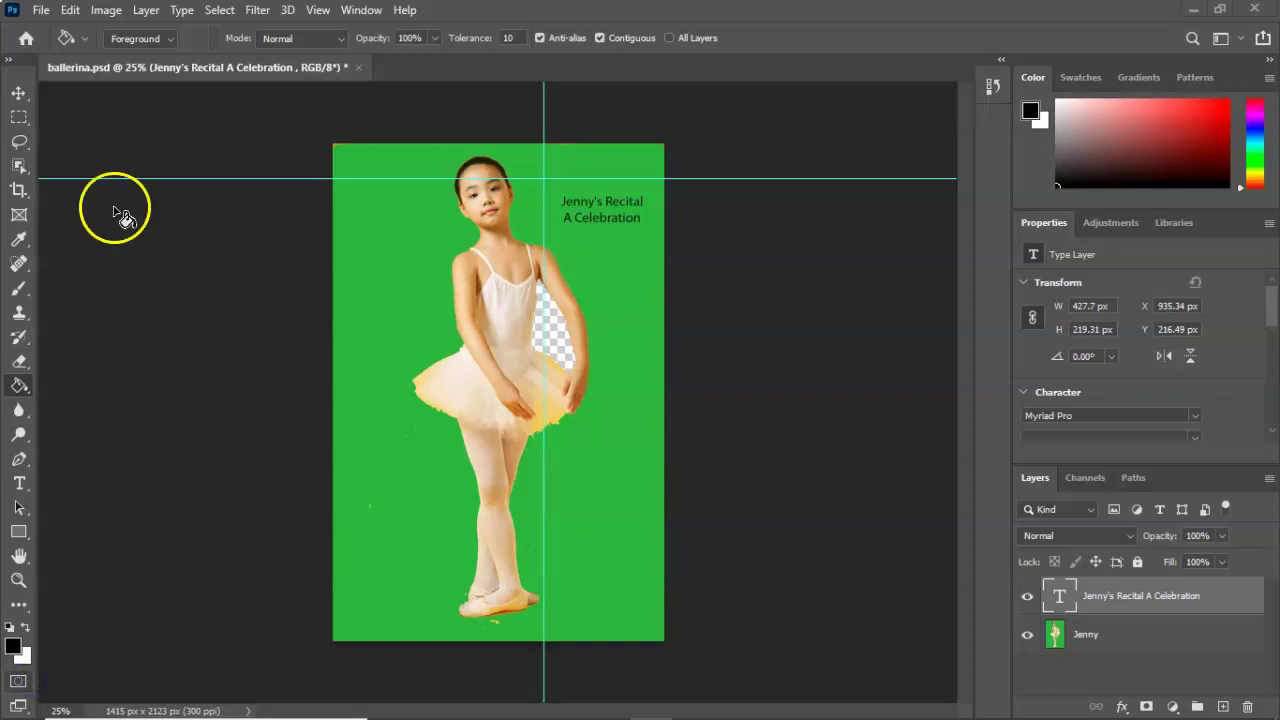
click(40, 11)
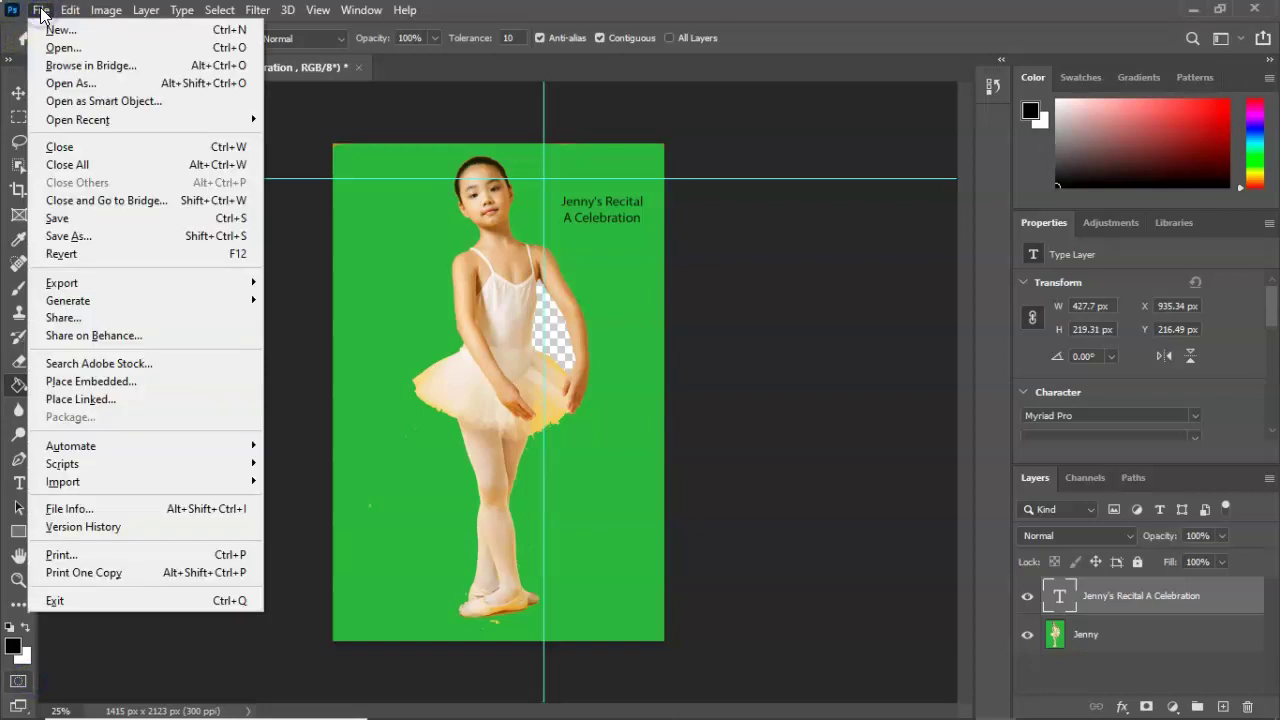
click(91, 234)
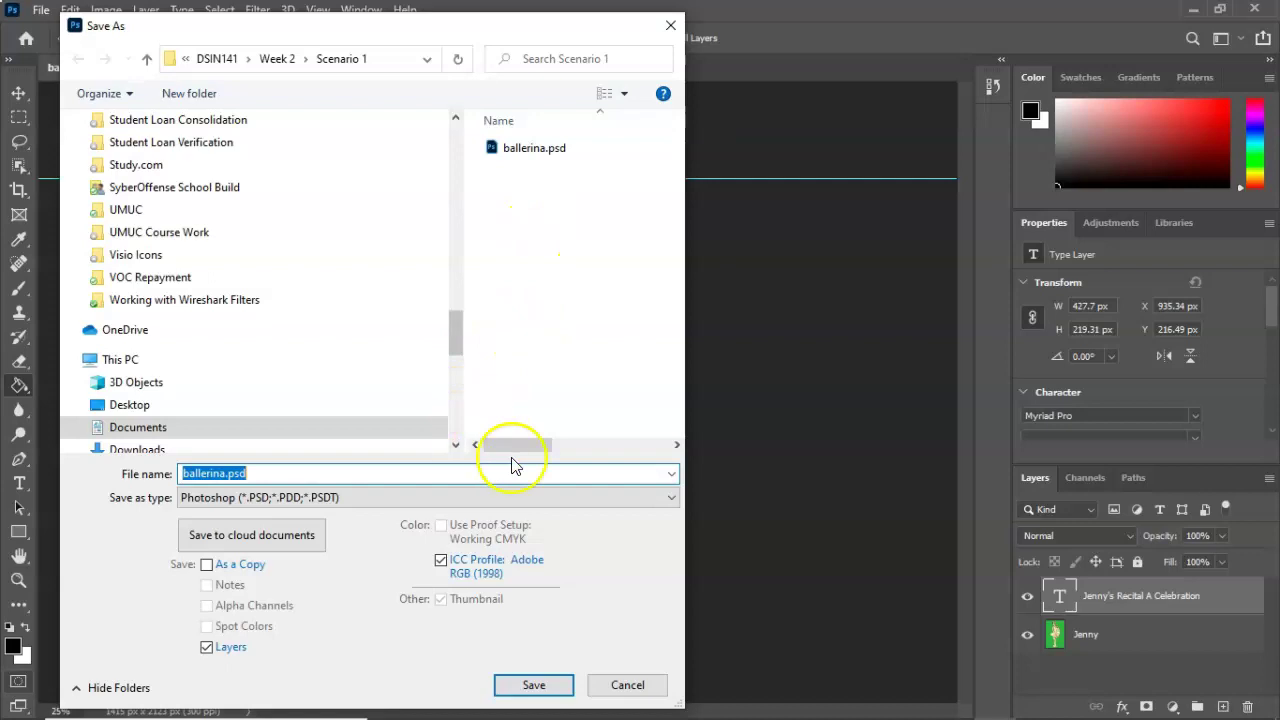
click(670, 503)
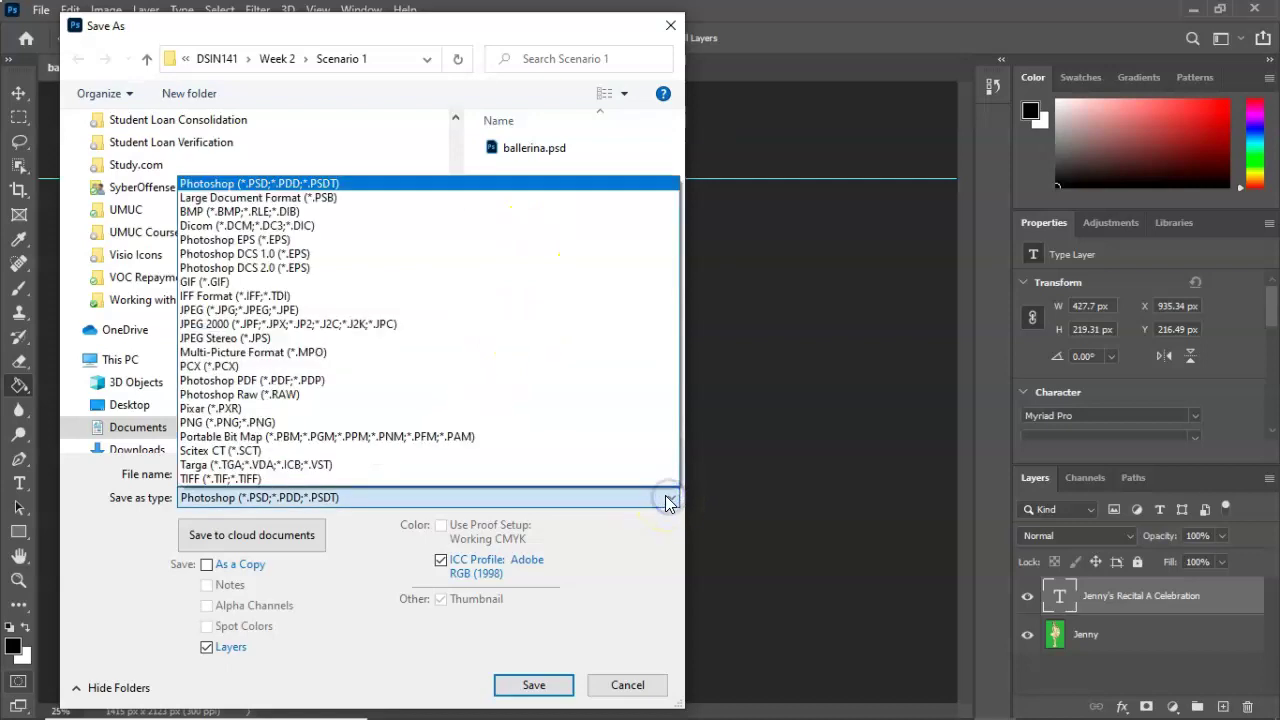
click(225, 310)
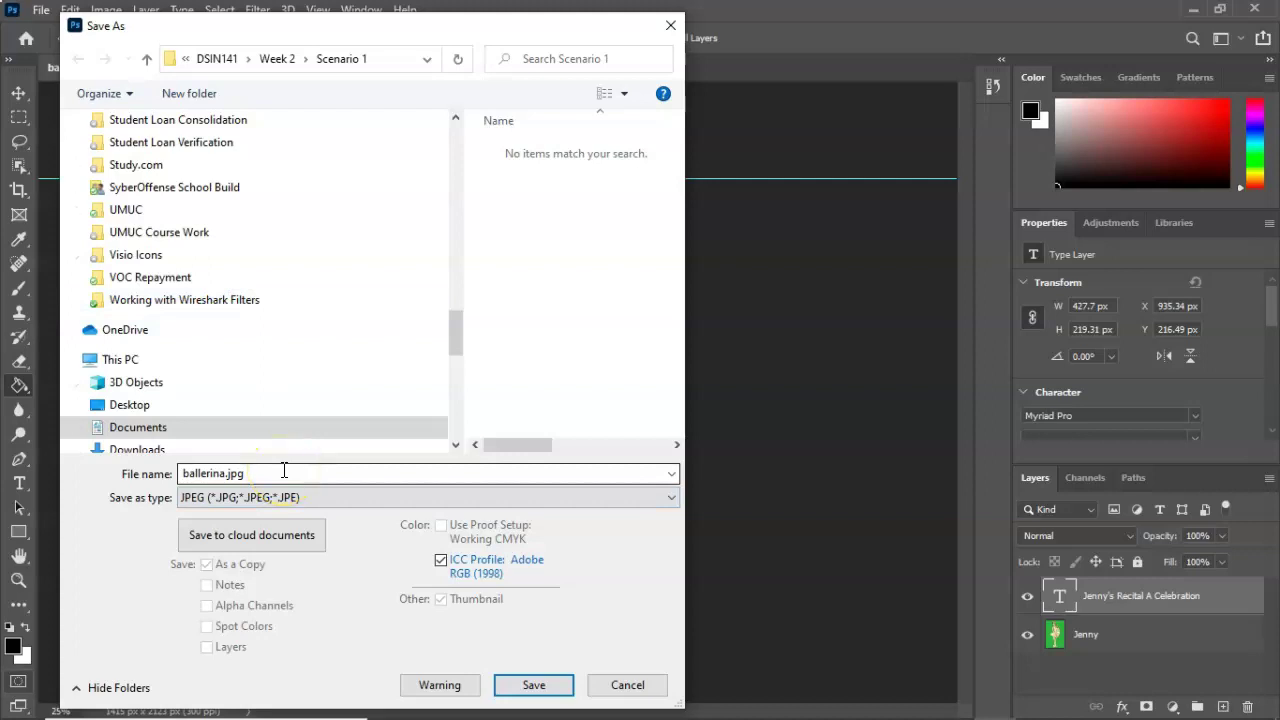
click(536, 686)
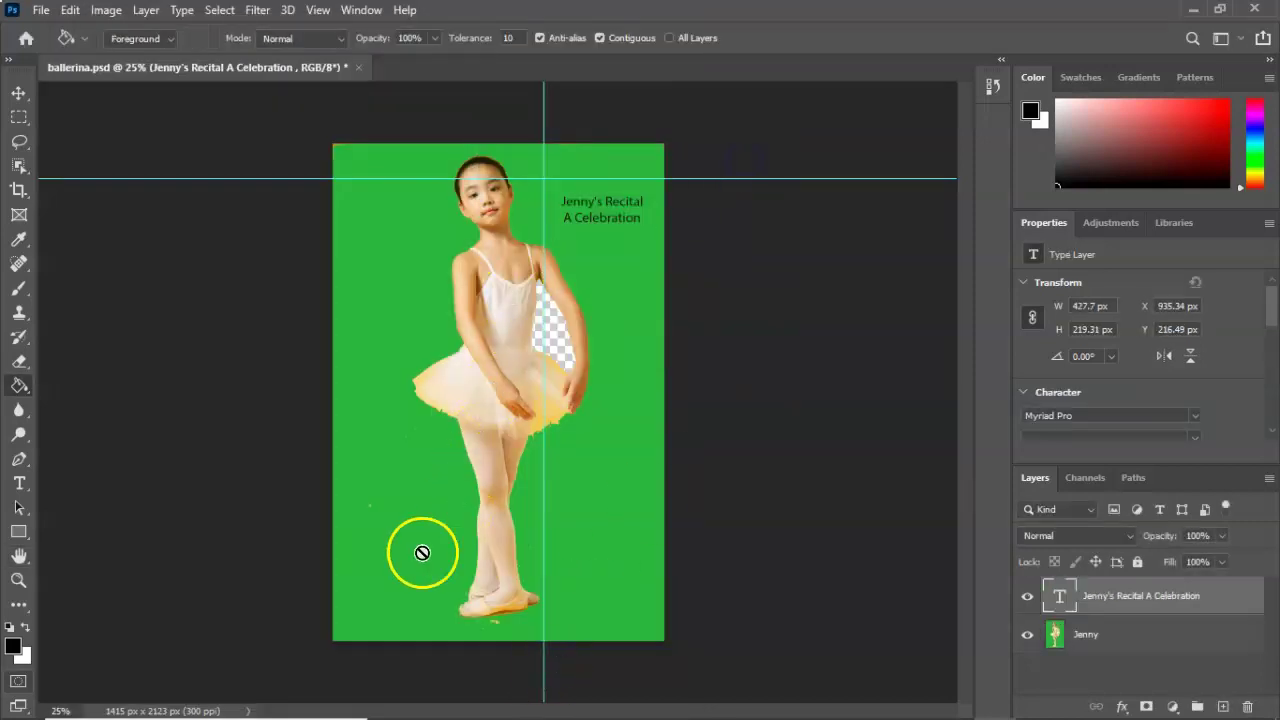
Switch to File Explorer and open the Scenario 1 folder under Documents, APUS, DSIN141, Week 2.
mouse_move(357, 700)
click(478, 703)
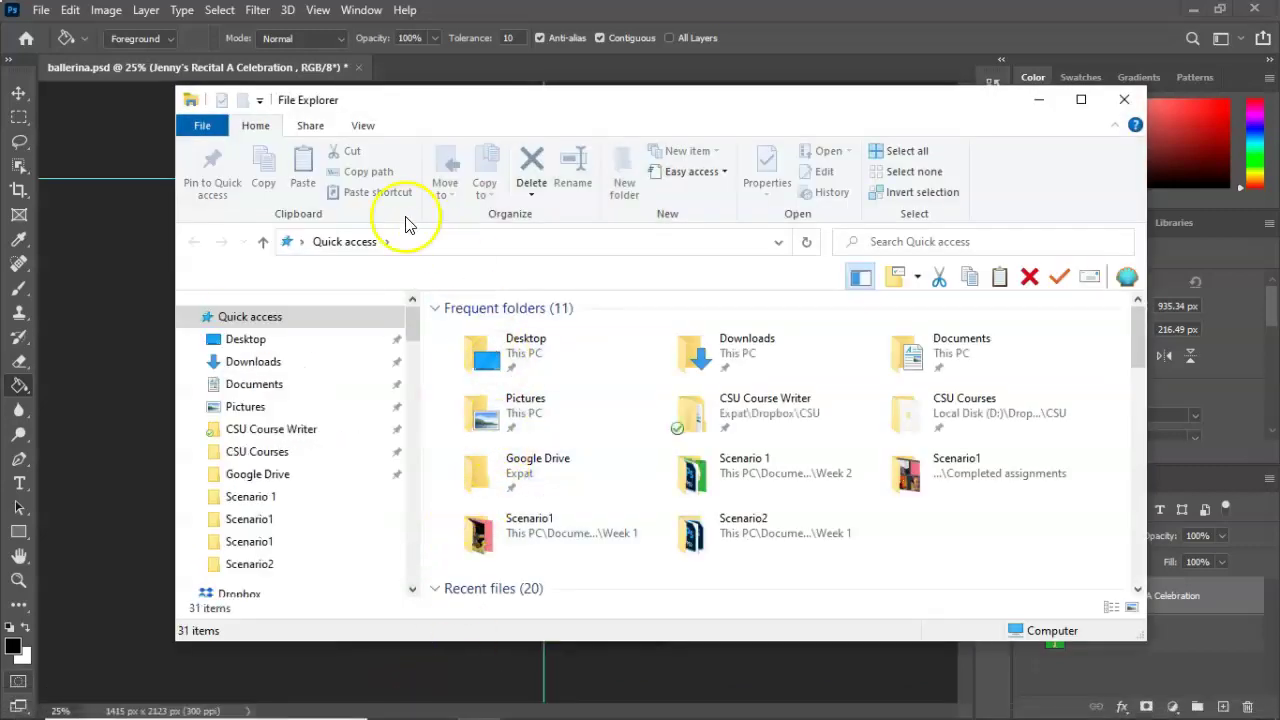
click(256, 384)
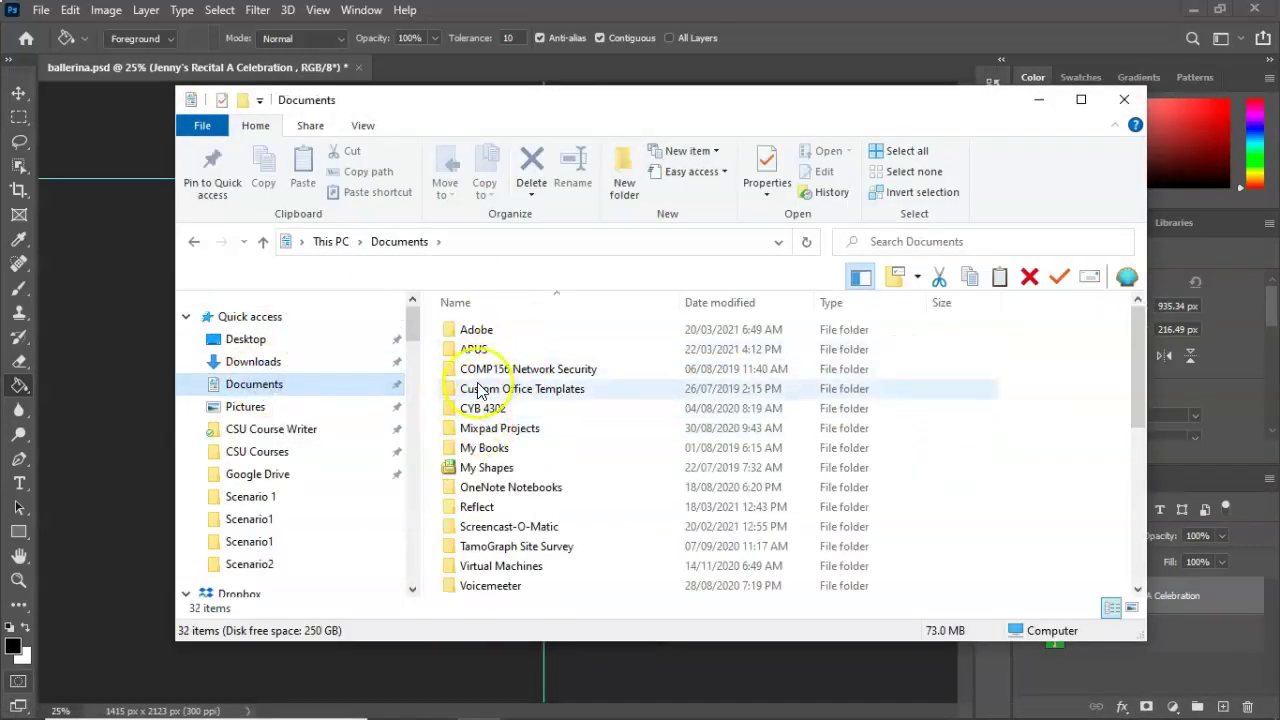
double_click(473, 349)
double_click(477, 330)
double_click(478, 350)
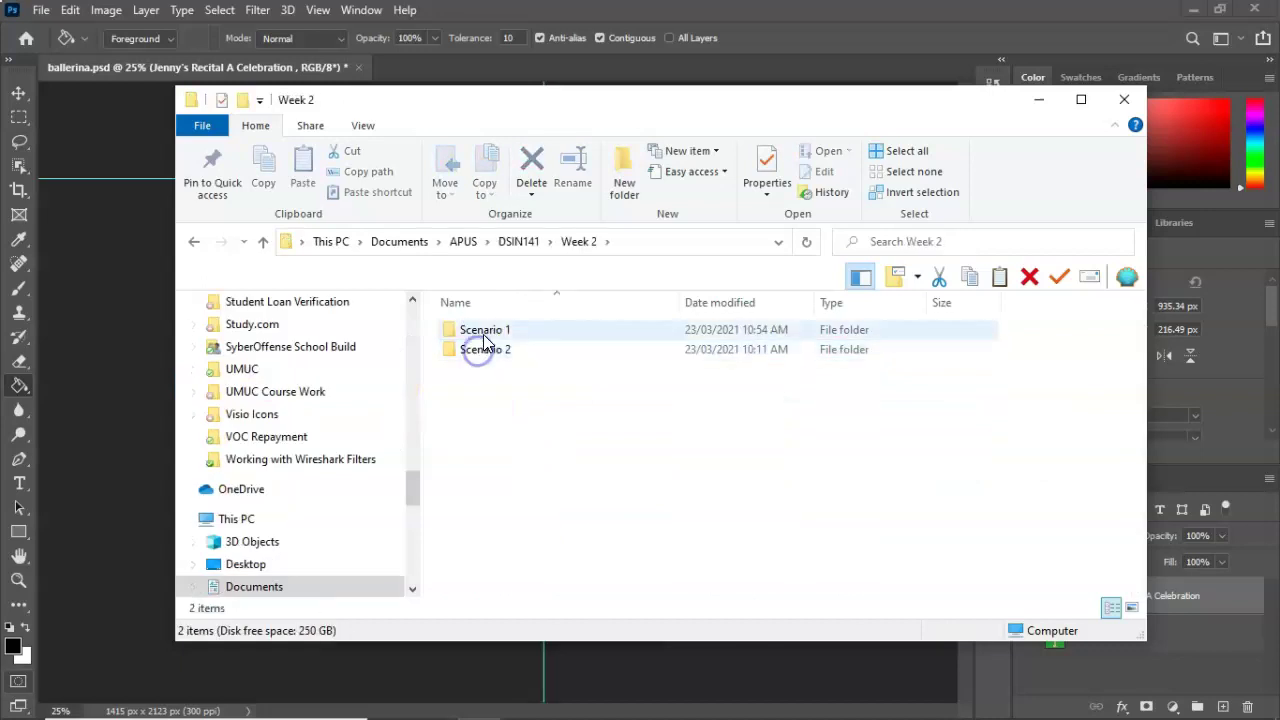
double_click(484, 334)
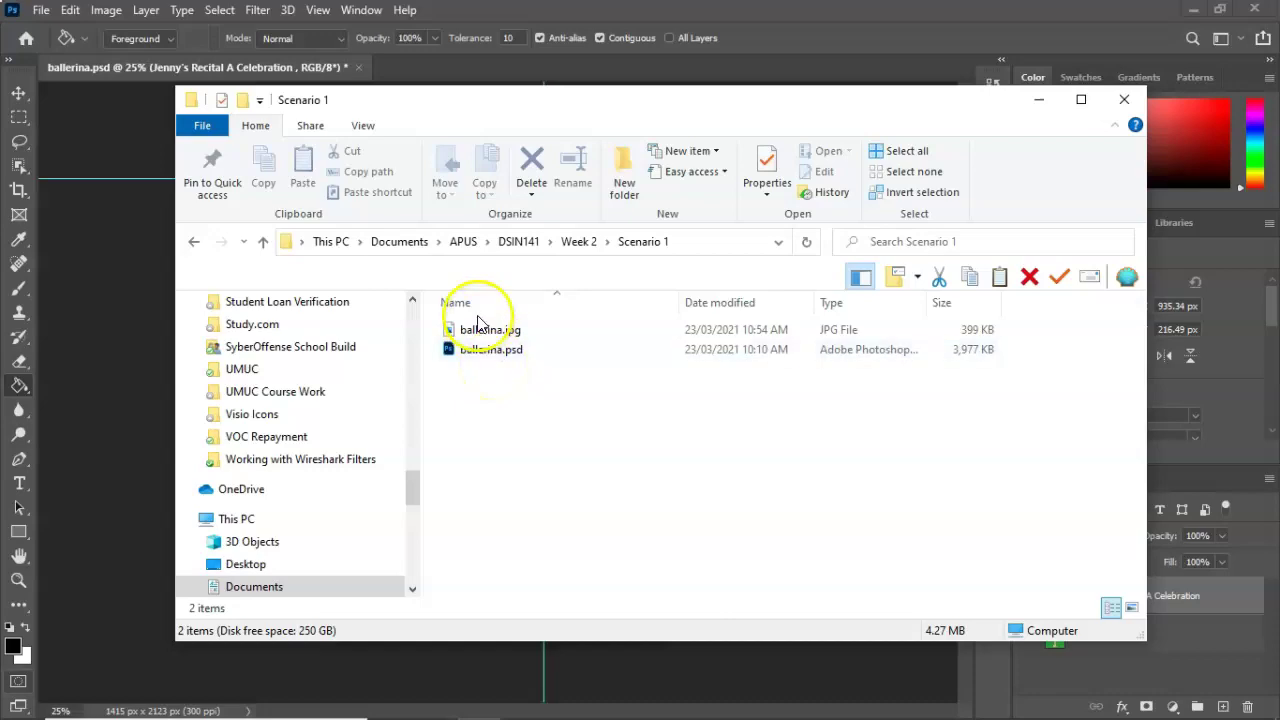
View the exported ballerina.jpg in the Photos app, close the viewer and return to Photoshop.
click(485, 333)
double_click(485, 334)
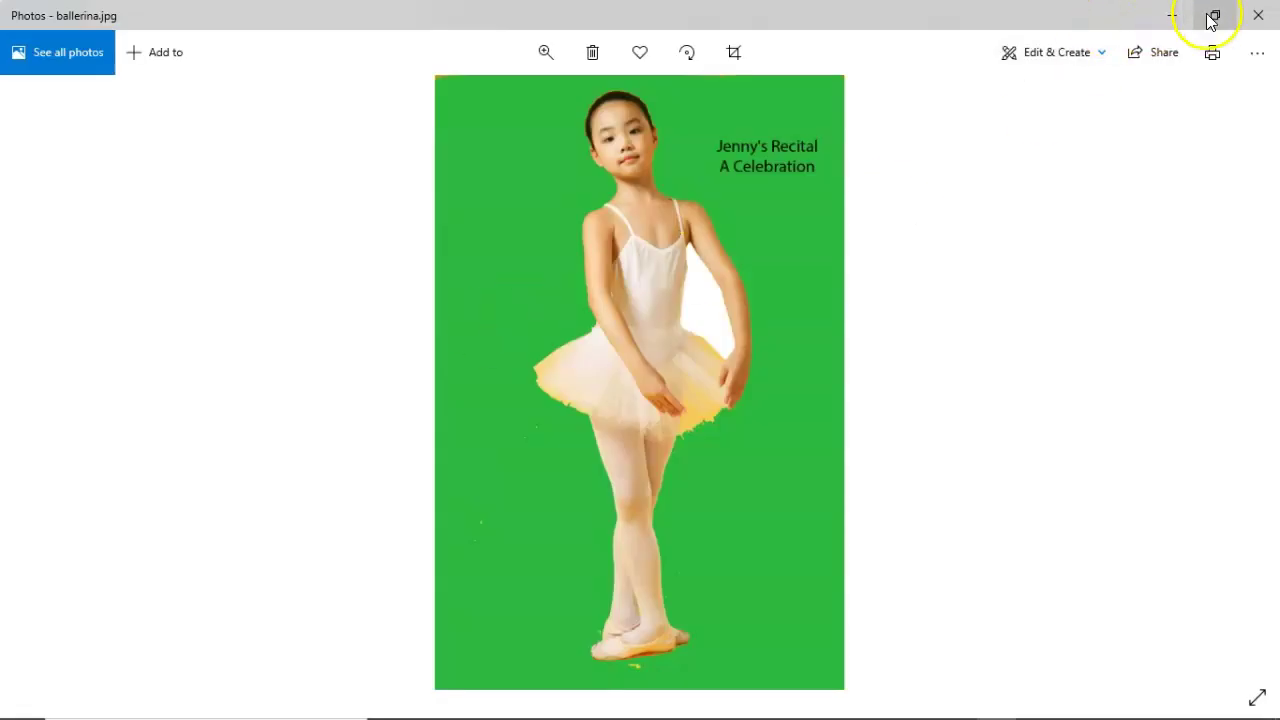
click(1258, 15)
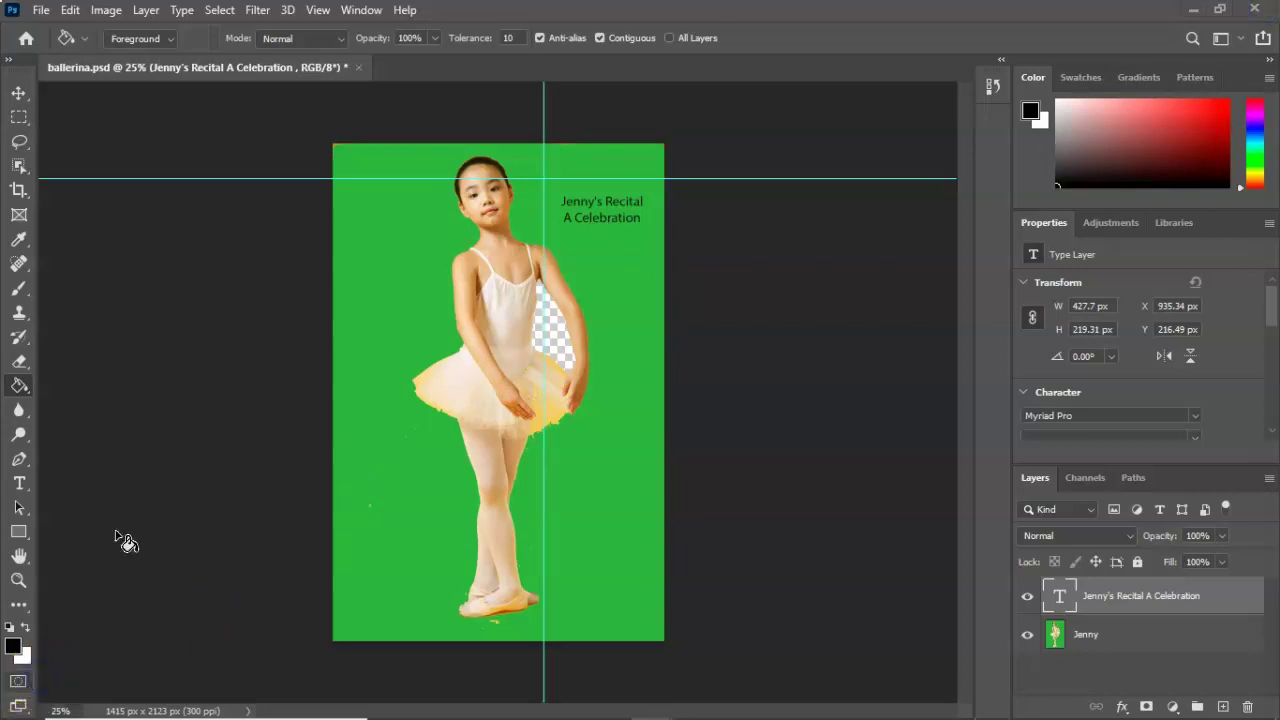